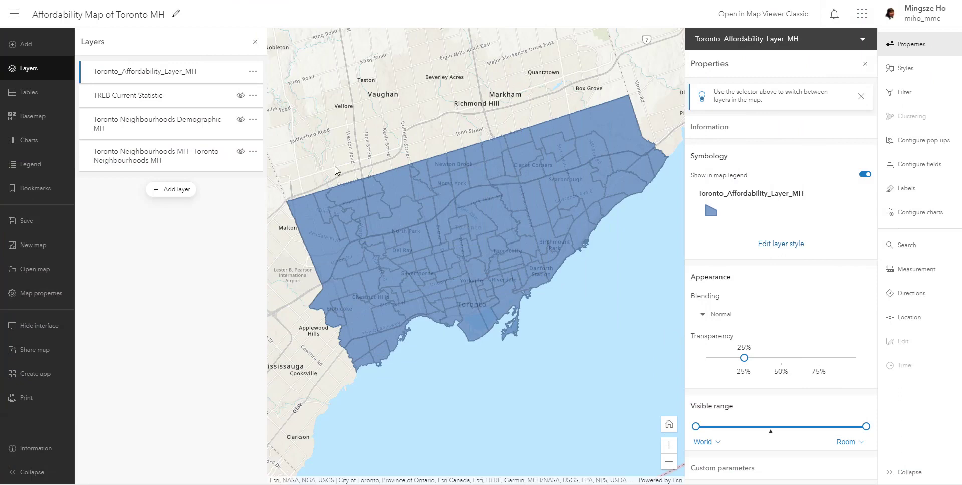
Inspect the attribute pop-up of the York University Heights neighbourhood down to its last field, and close it.
left_click(398, 185)
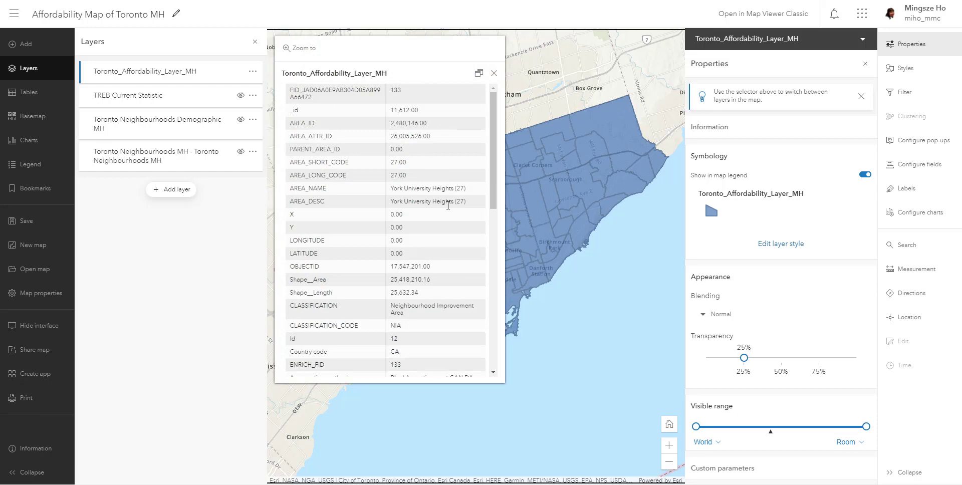
scroll(447, 209, "down", 5)
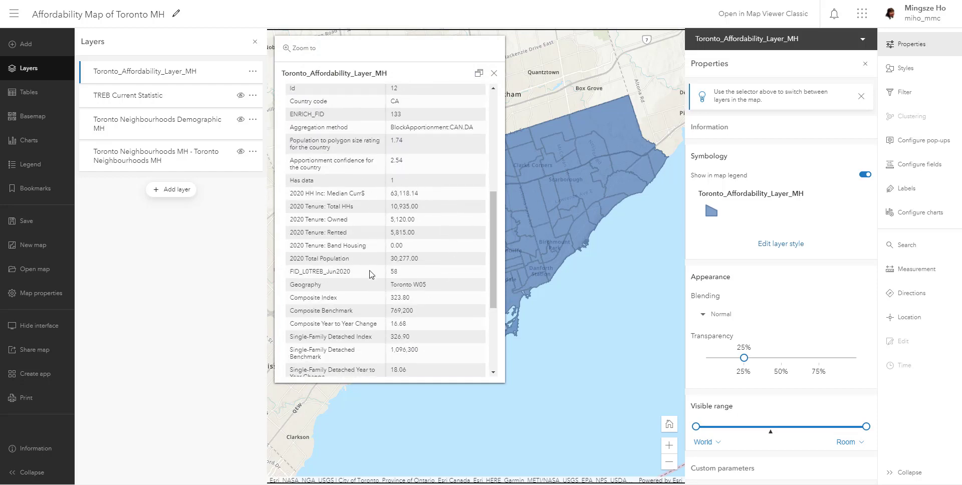
scroll(441, 261, "down", 3)
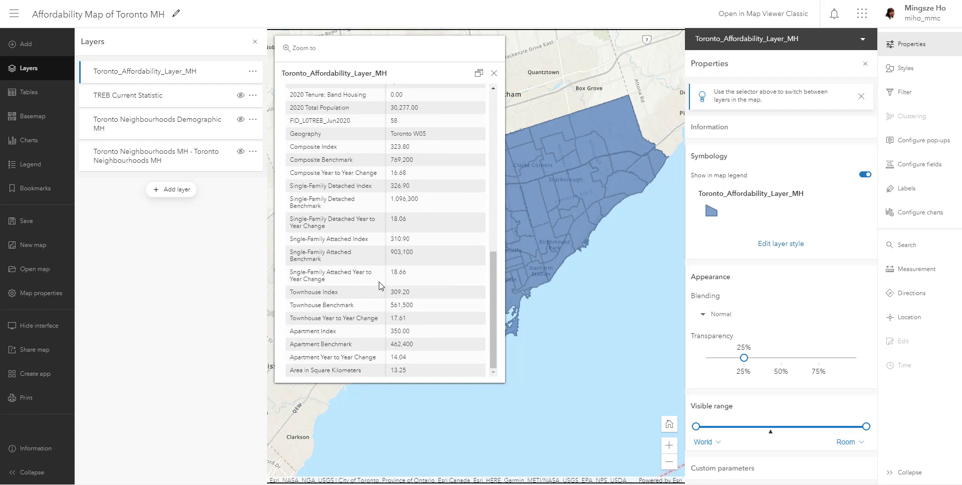
left_click(494, 78)
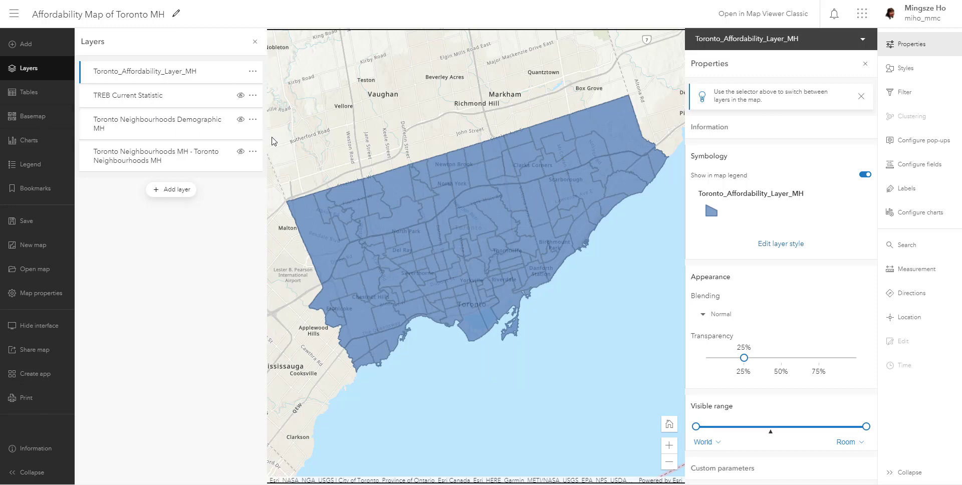
Change the basemap to Dark Grey / Nuances de gris (foncé) and browse the remaining basemap choices.
left_click(45, 119)
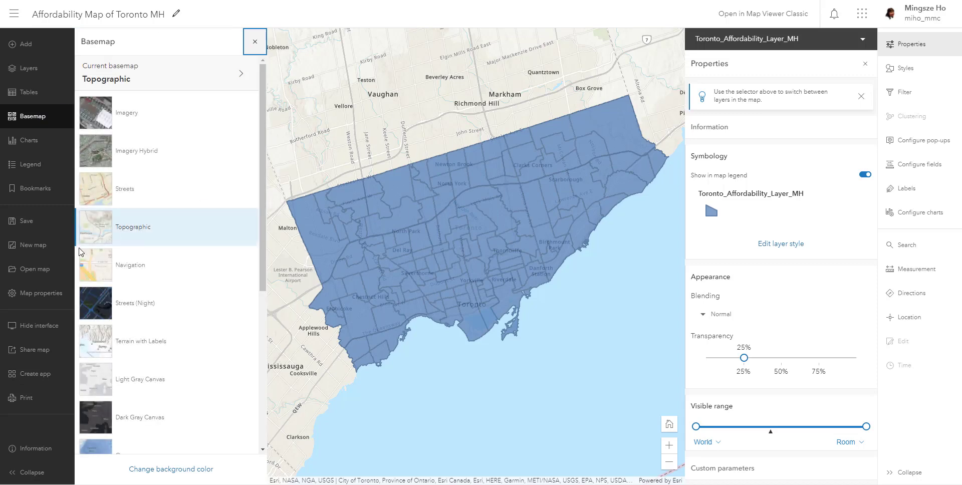
scroll(128, 281, "down", 5)
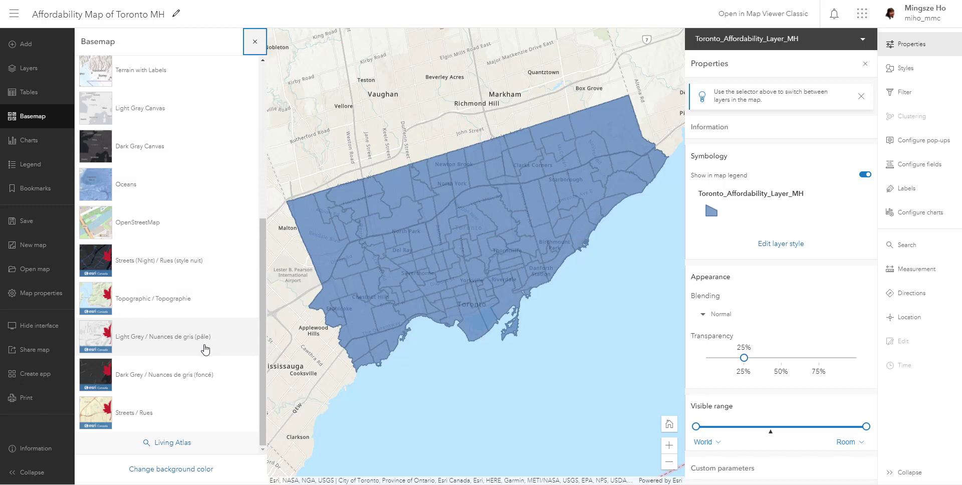
left_click(146, 361)
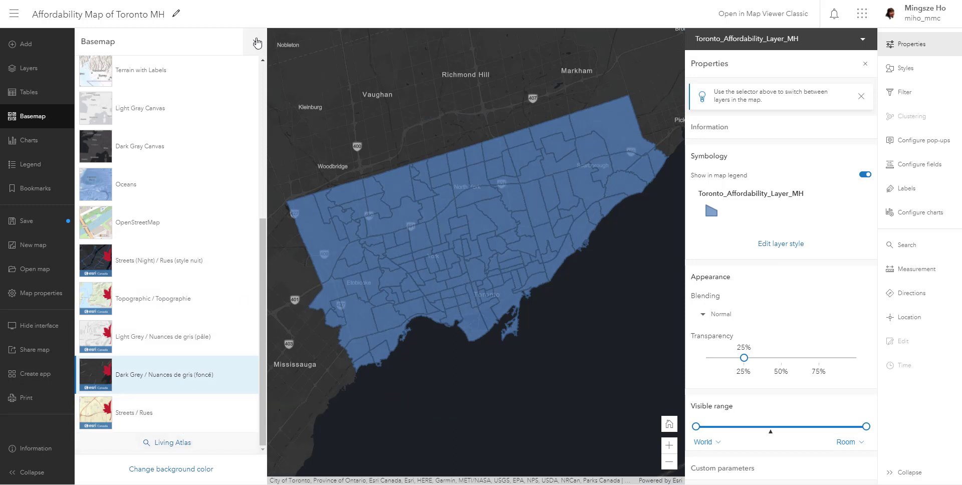
scroll(182, 187, "up", 4)
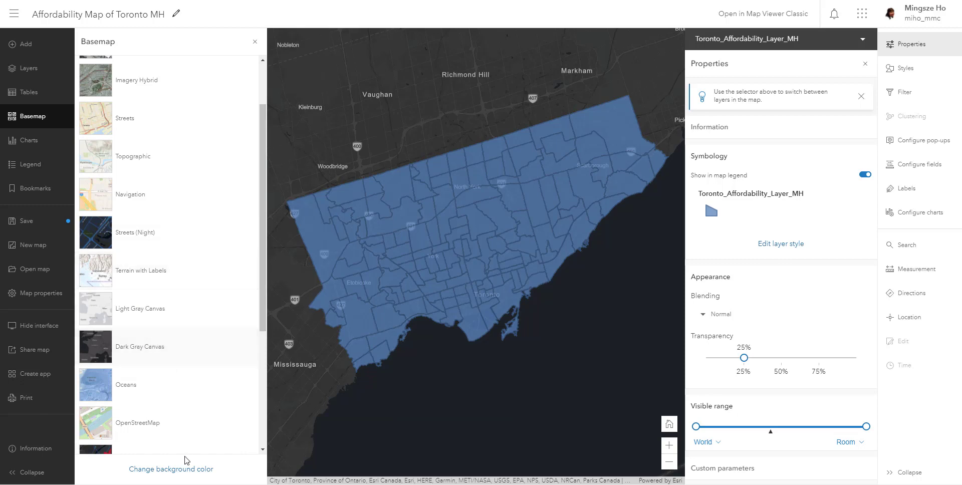
scroll(185, 366, "down", 5)
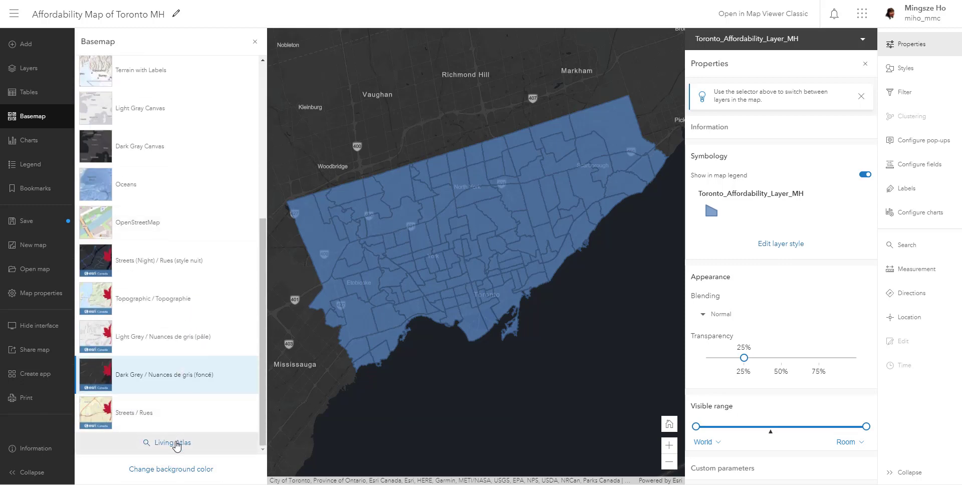
left_click(173, 451)
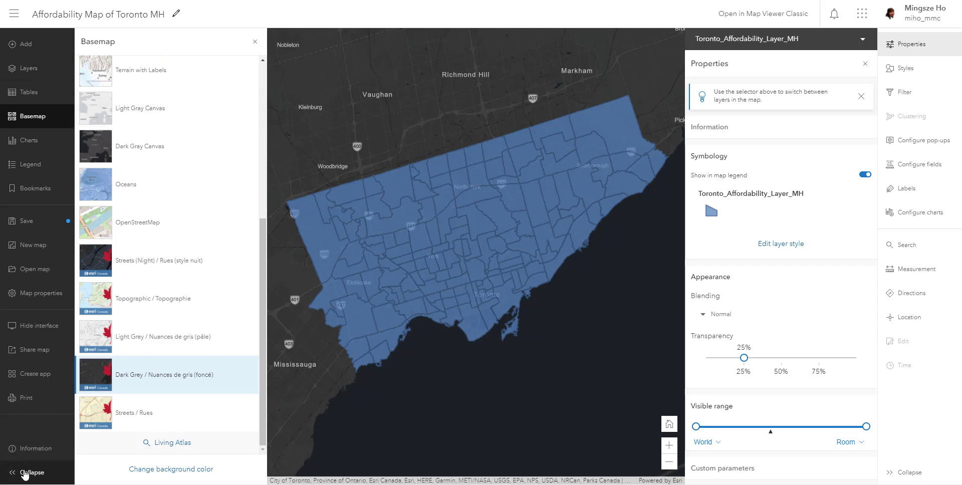
Return to the layer list with Toronto_Affordability_Layer_MH selected and collapse the dark toolbar to icons only.
left_click(35, 71)
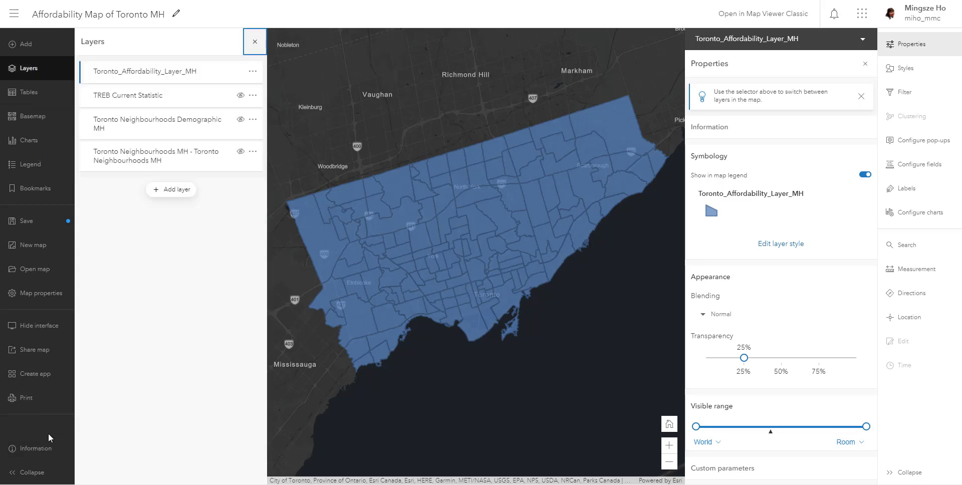
left_click(43, 474)
left_click(61, 77)
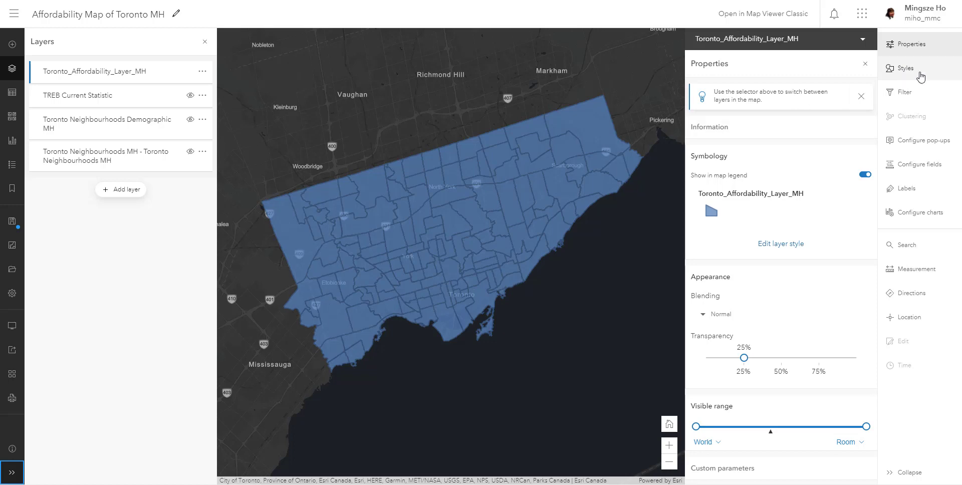
Style Toronto_Affordability_Layer_MH by the field 2020 HH Inc: Median Curr$.
left_click(895, 74)
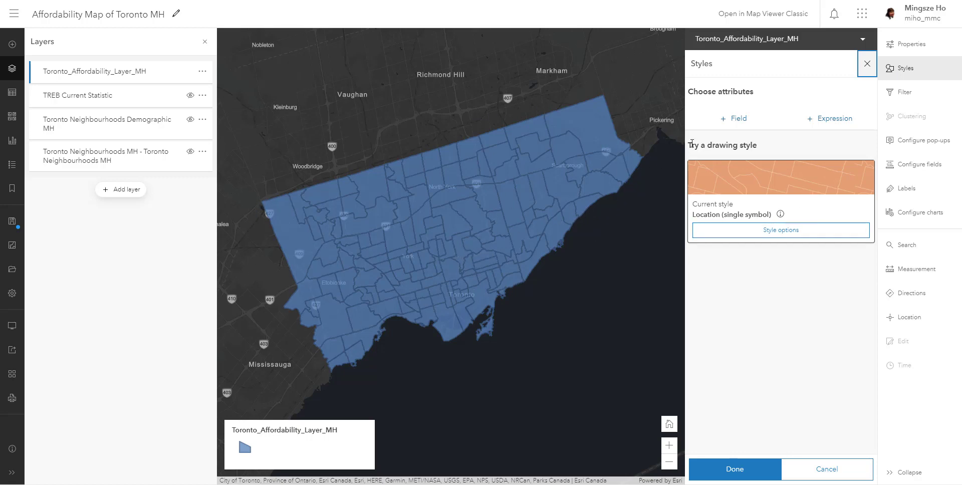
left_click(732, 126)
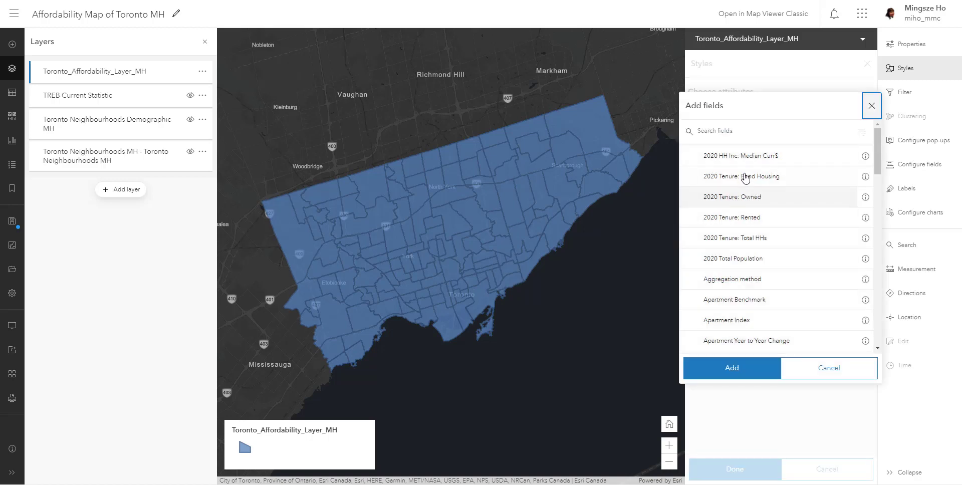
left_click(780, 161)
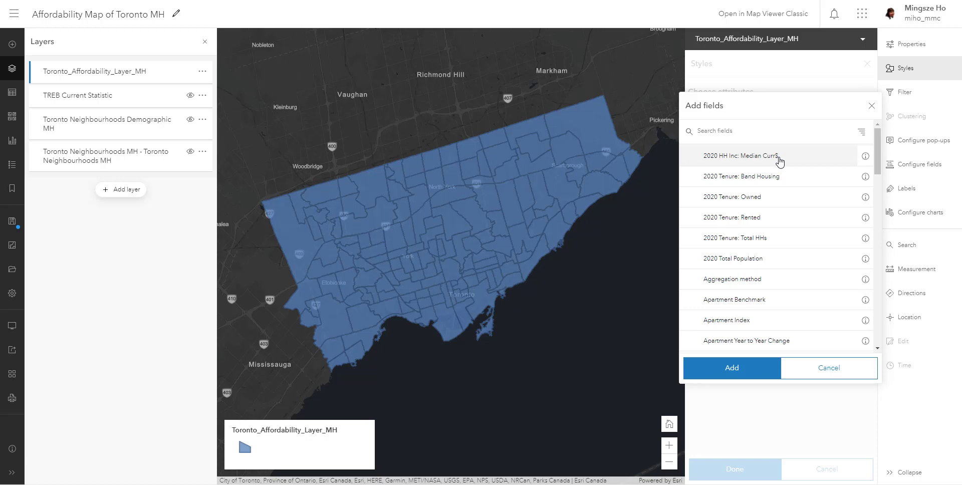
left_click(780, 159)
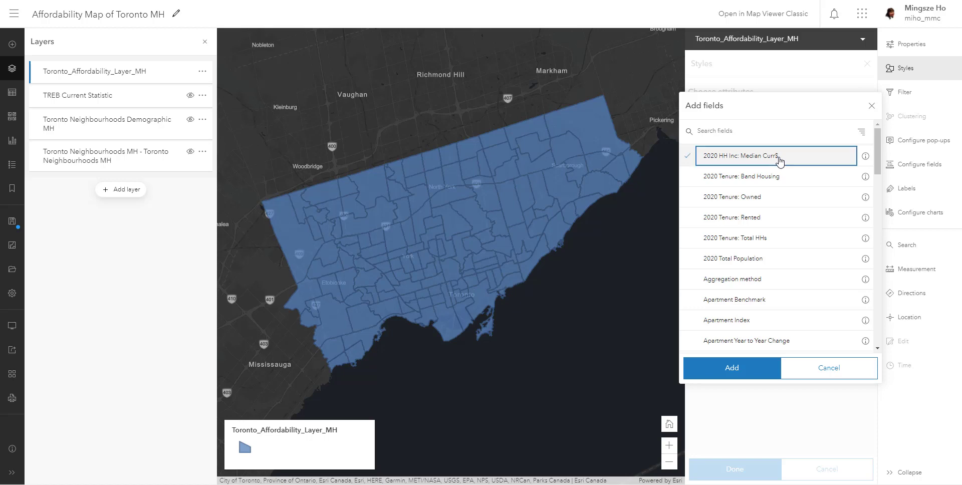
left_click(746, 372)
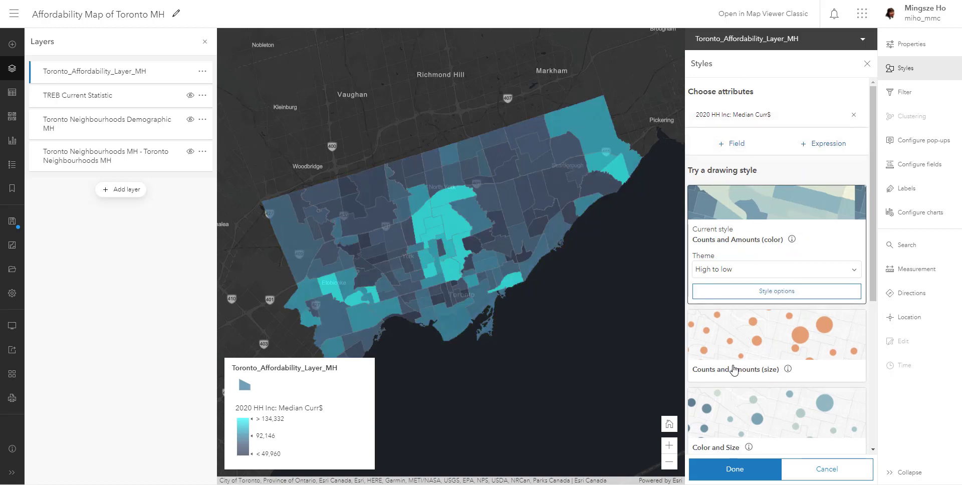
Read the usage guidance for the Counts and Amounts (color) drawing style and open its style options.
scroll(752, 371, "down", 5)
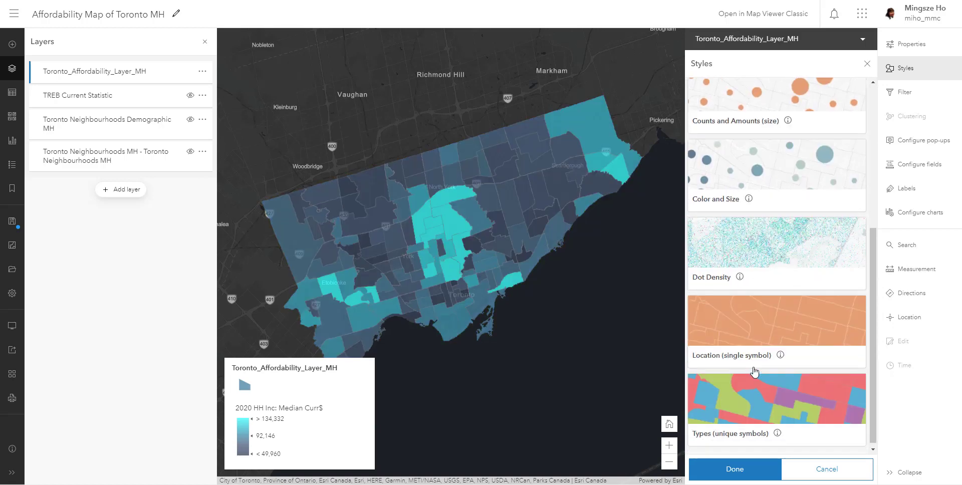
scroll(754, 371, "up", 5)
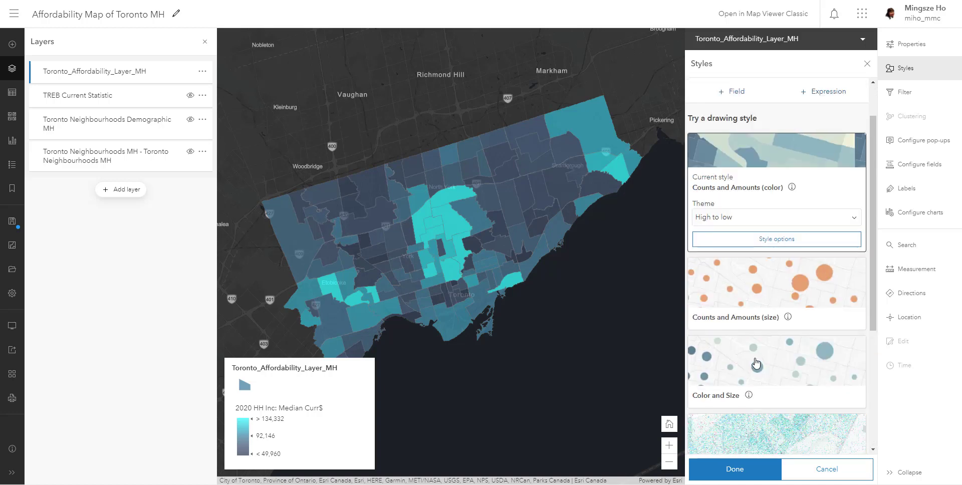
left_click(793, 188)
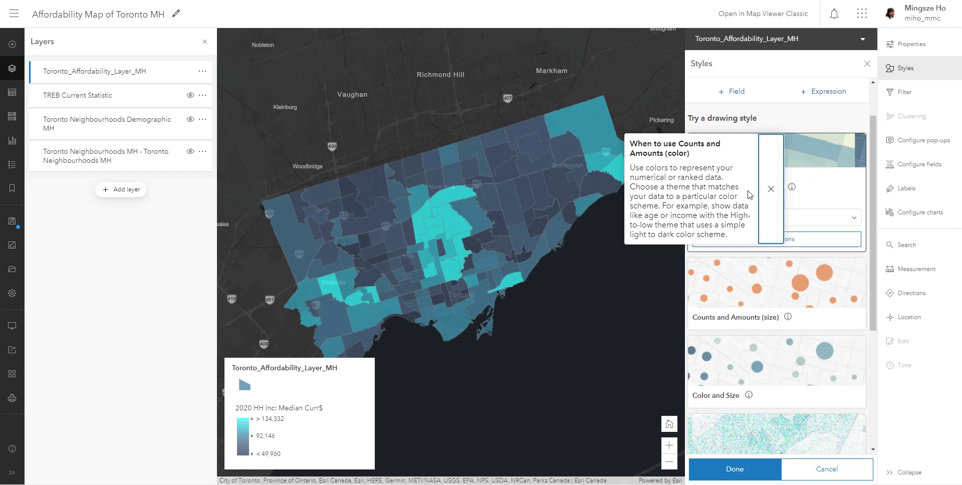
left_click(770, 189)
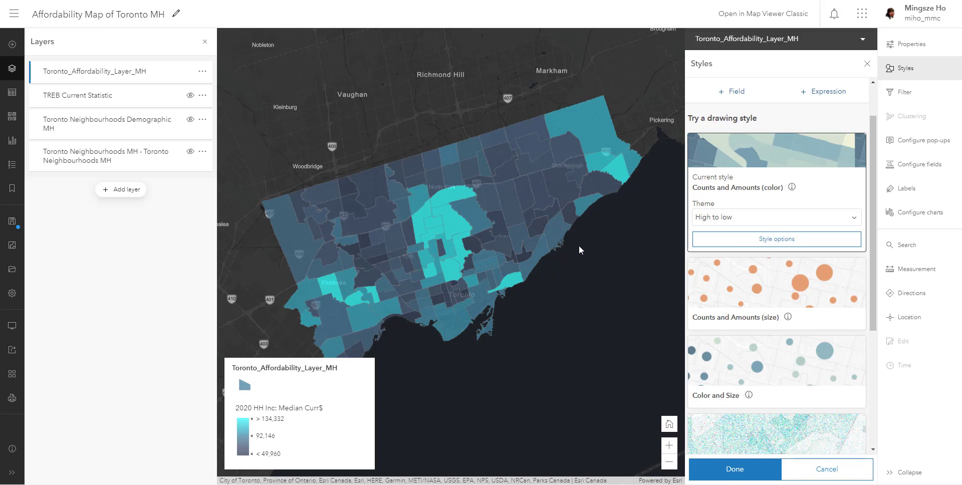
left_click(723, 243)
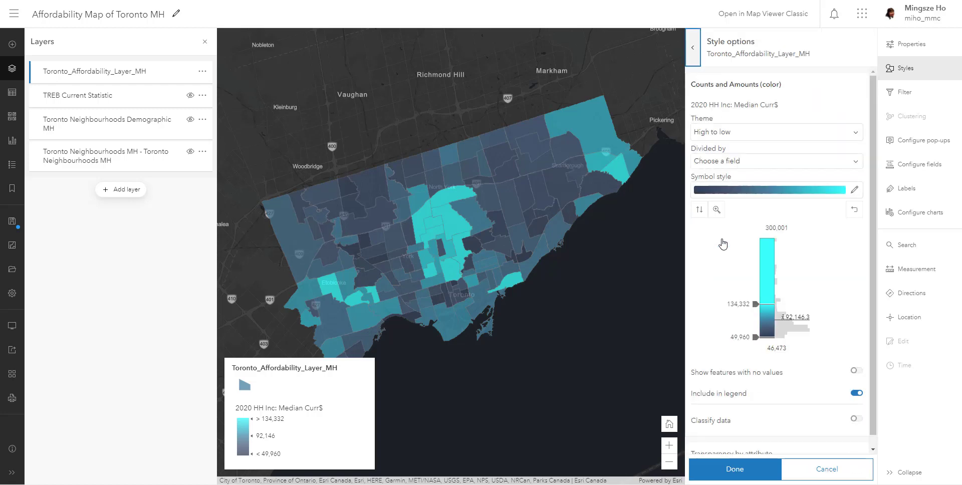
Try the Above and below, Above, and Below themes on the median income colors, and return to High to low.
left_click(712, 130)
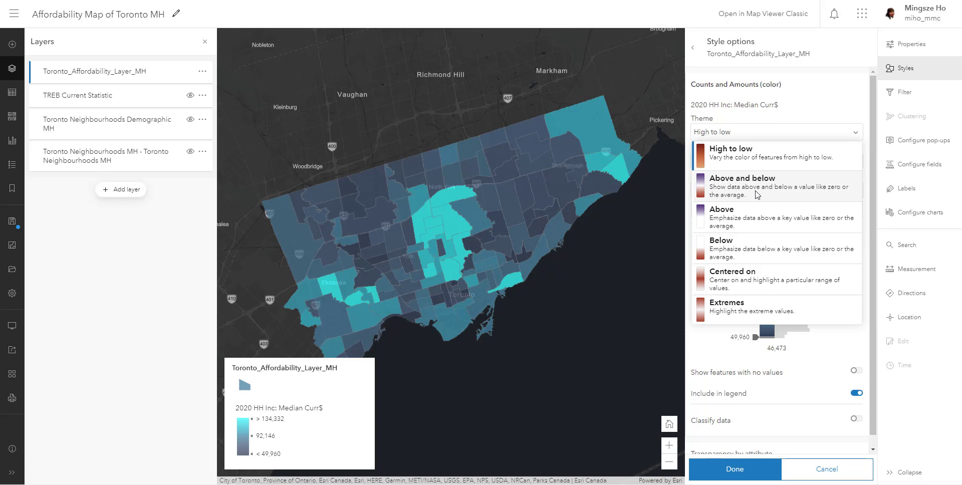
left_click(757, 195)
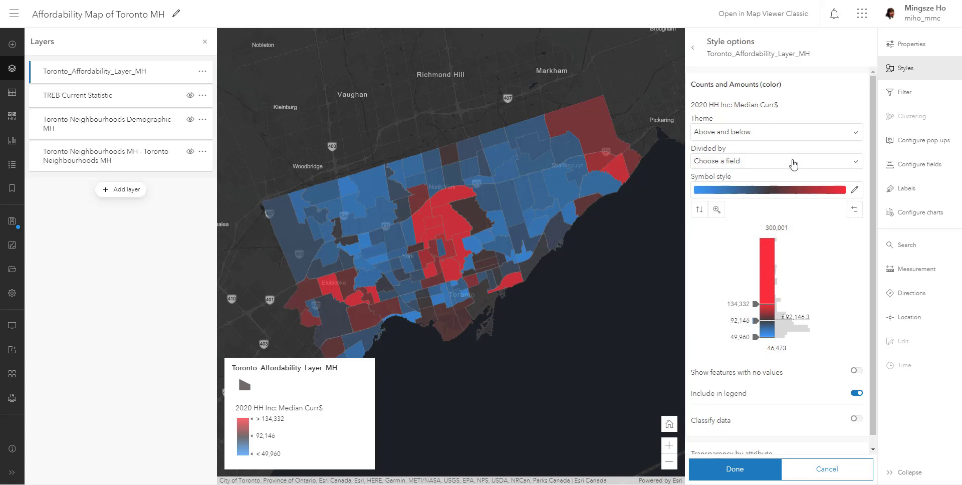
left_click(799, 132)
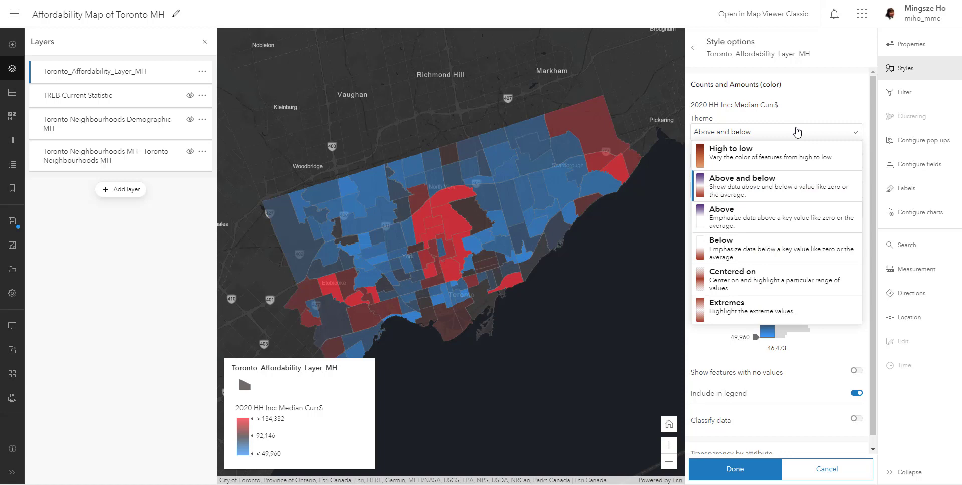
left_click(782, 224)
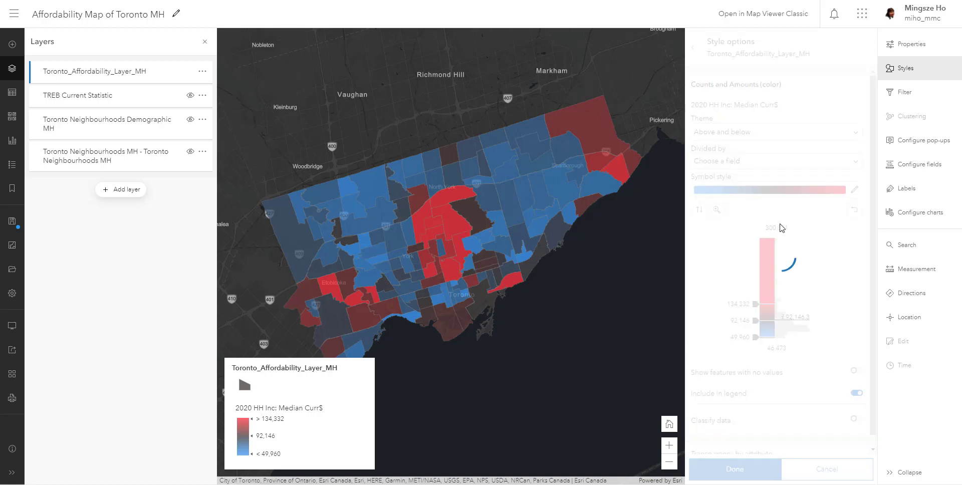
left_click(800, 134)
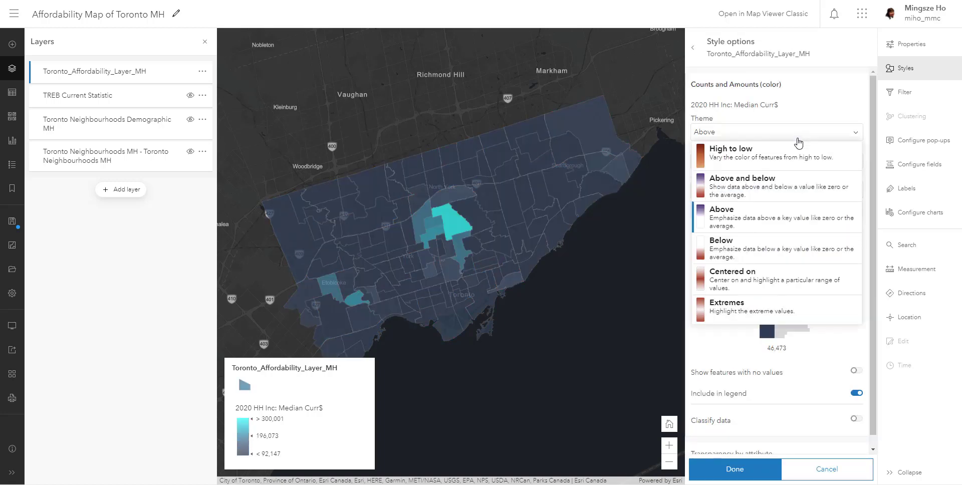
left_click(757, 251)
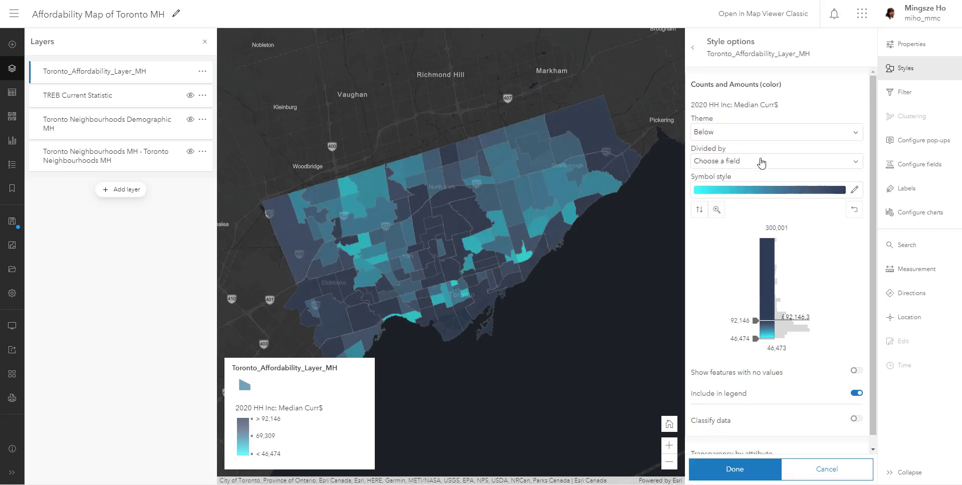
left_click(778, 132)
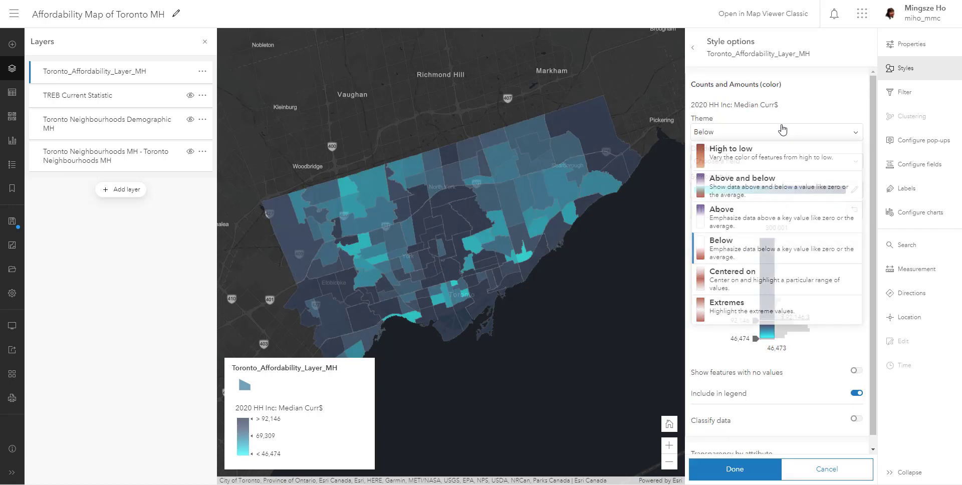
left_click(752, 155)
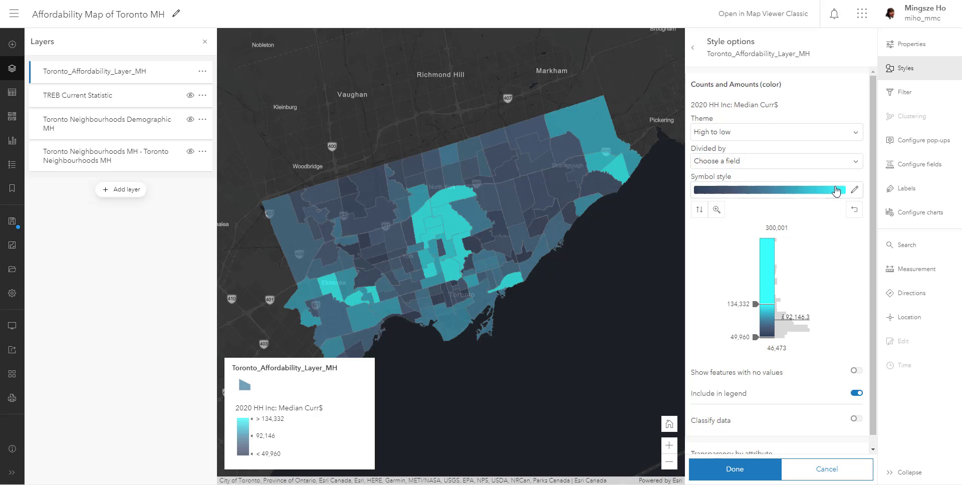
Set the symbol color ramp to the light cream to dark red ramp.
left_click(854, 193)
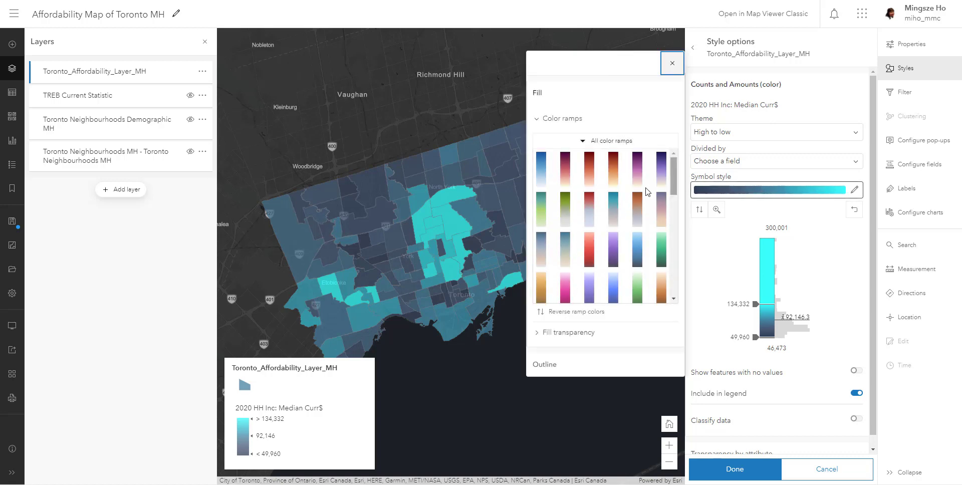
left_click(588, 171)
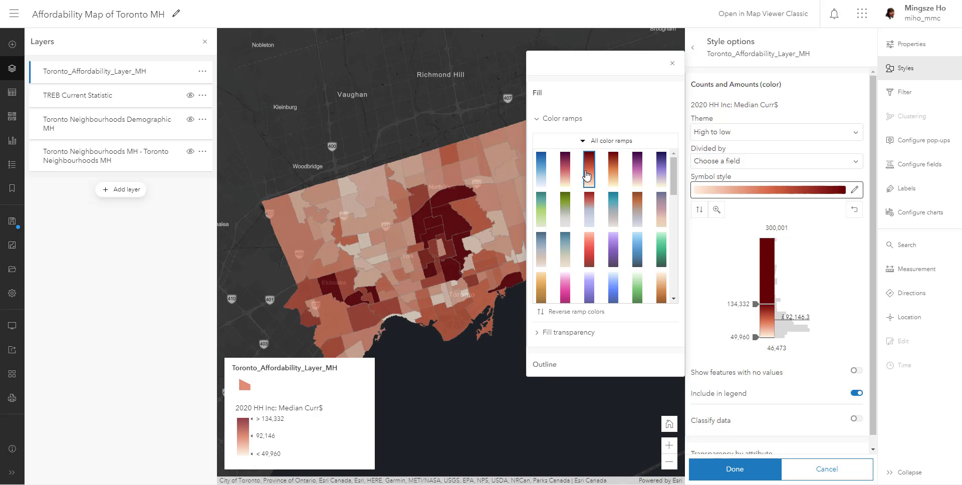
left_click(567, 176)
left_click(589, 249)
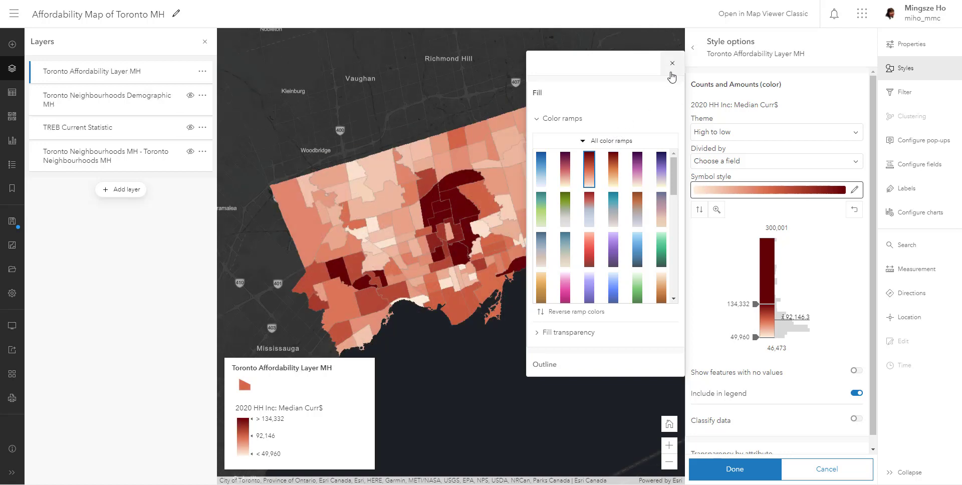
Set the outline color of the median income polygons to black and finish the layer's styling.
scroll(587, 298, "down", 3)
left_click(590, 364)
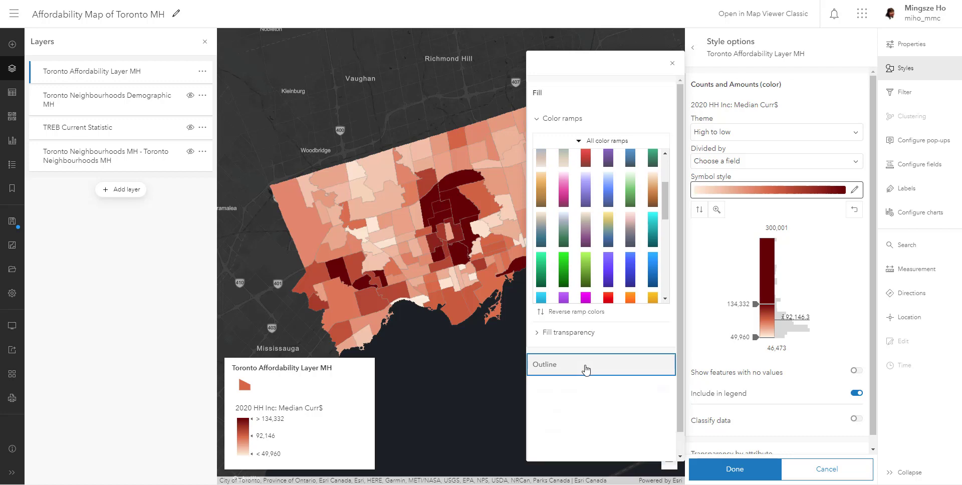
scroll(575, 424, "down", 1)
left_click(574, 387)
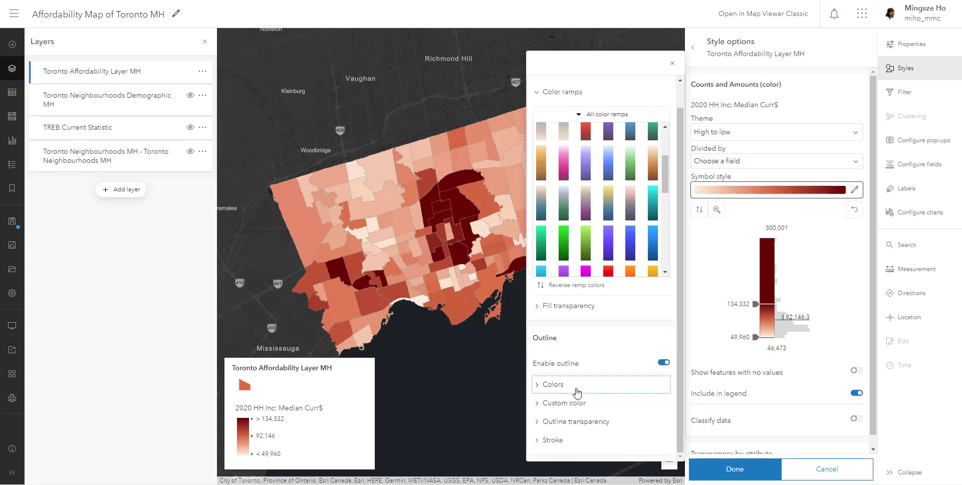
left_click(574, 405)
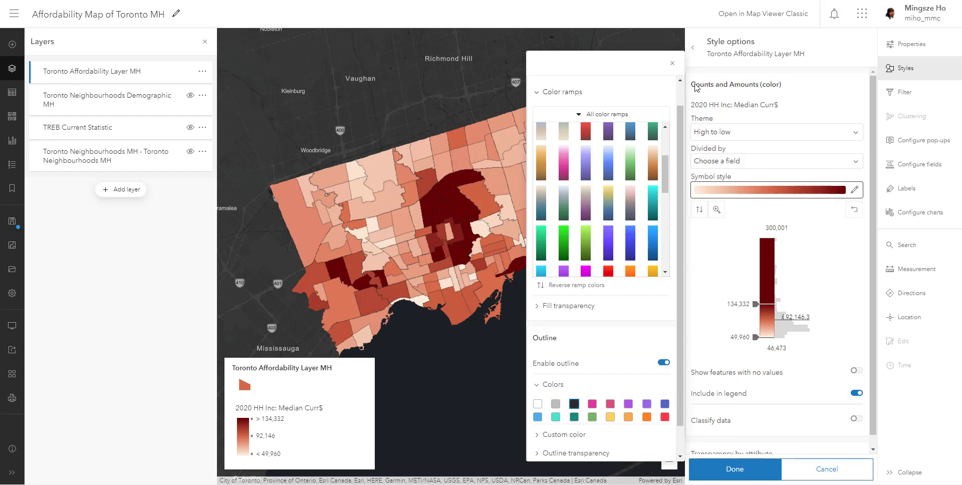
left_click(672, 66)
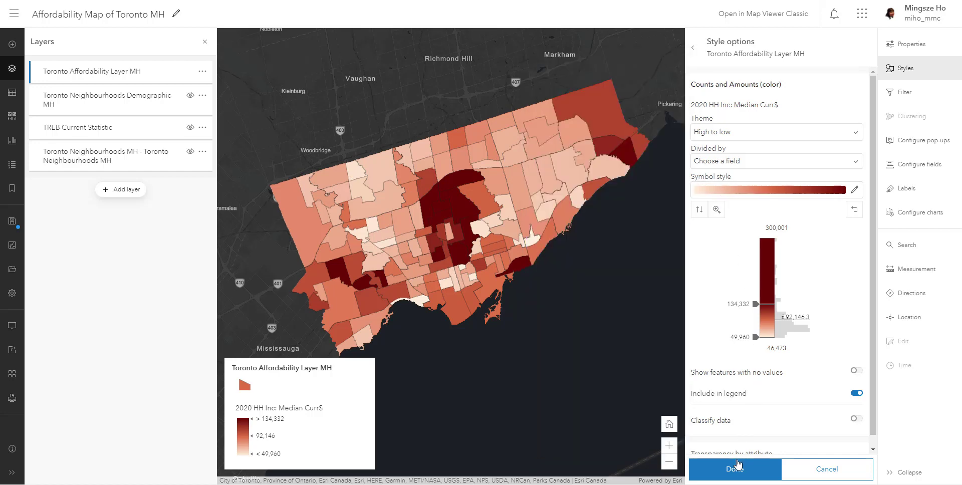
left_click(734, 479)
left_click(715, 470)
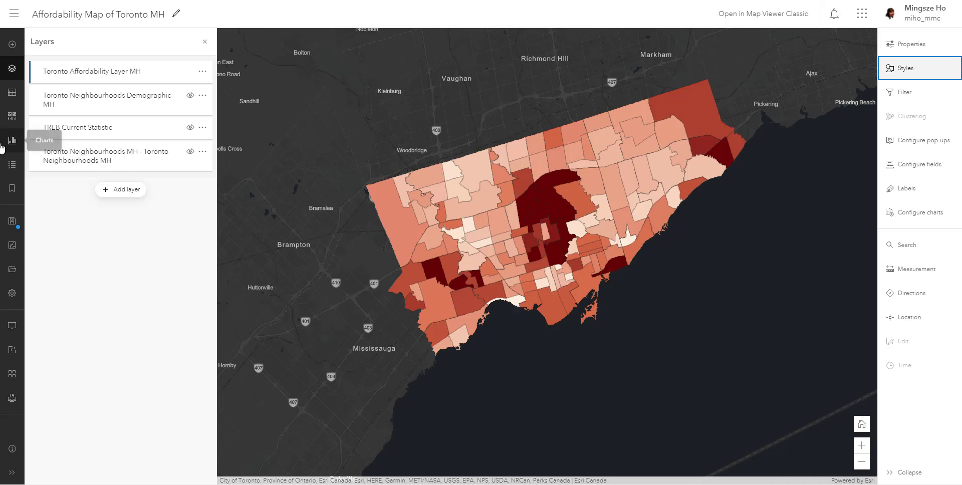
Check the legend and rename Toronto Affordability Layer MH as Toronto Median Household Income.
left_click(3, 166)
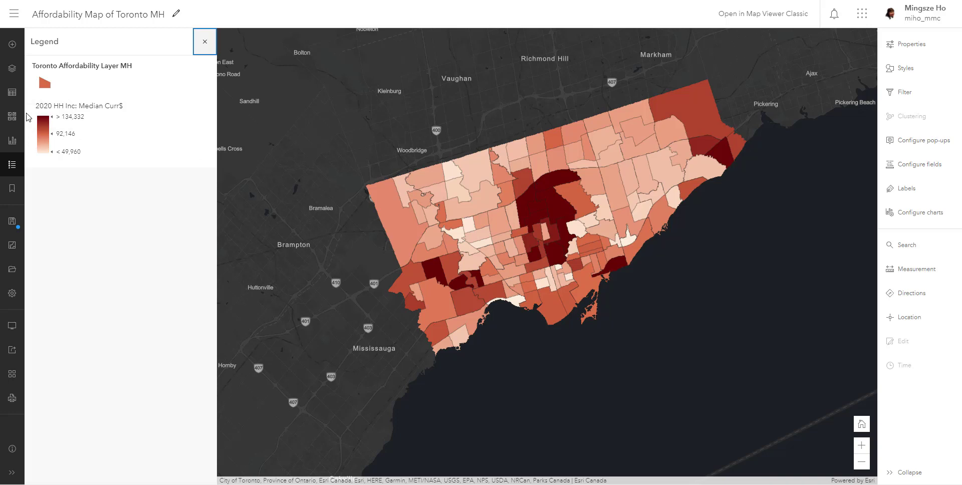
left_click(12, 68)
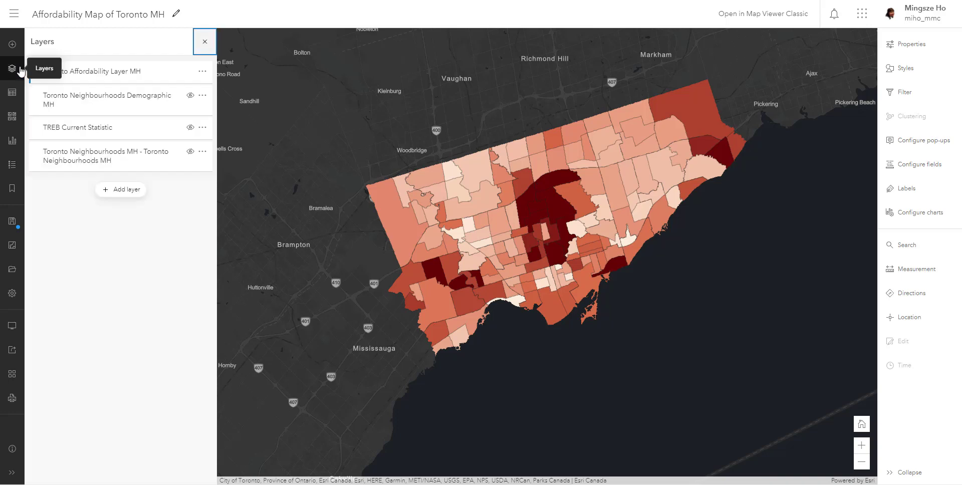
left_click(203, 72)
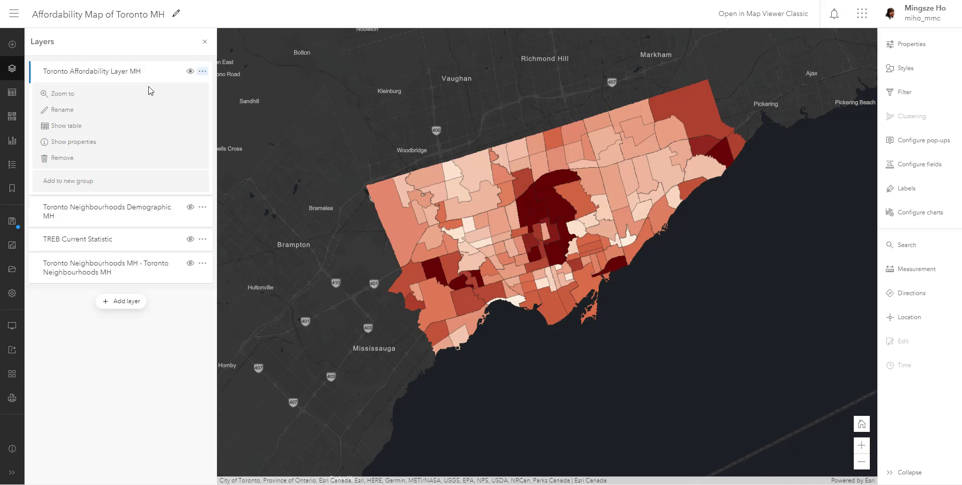
left_click(76, 110)
key("ctrl+a")
type("Toronto ")
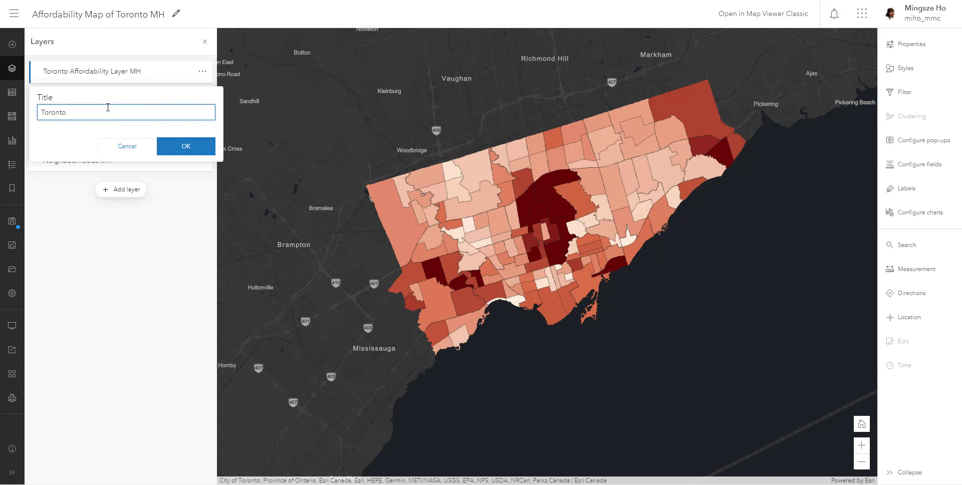
type("Median Household Income")
left_click(184, 146)
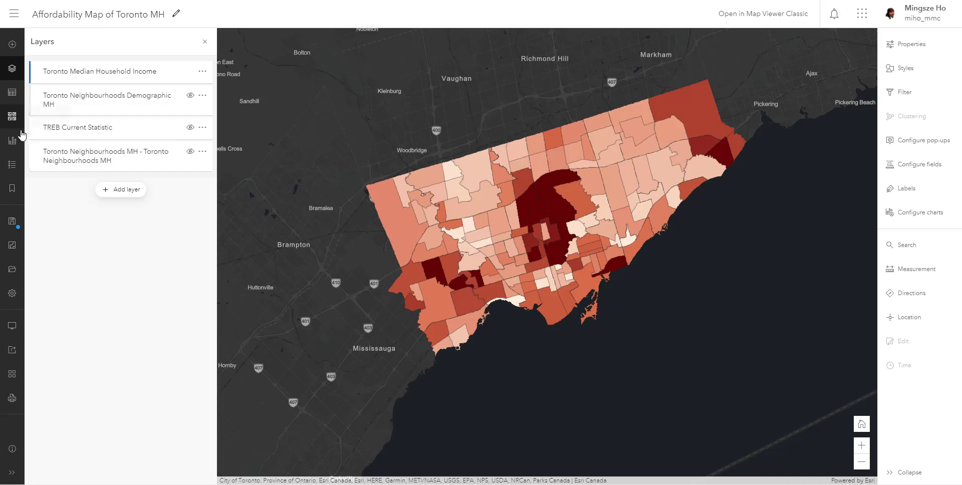
Check the renamed layer's legend and save the map.
left_click(12, 164)
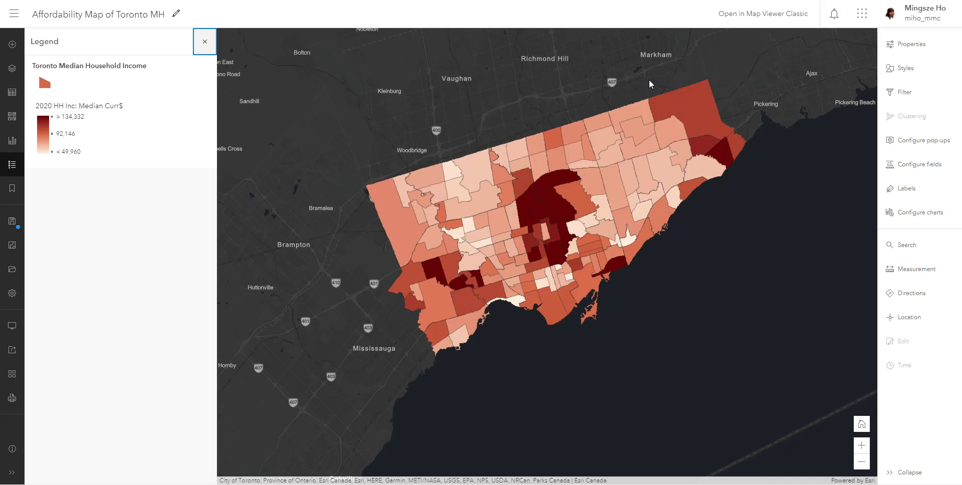
left_click(11, 222)
left_click(42, 222)
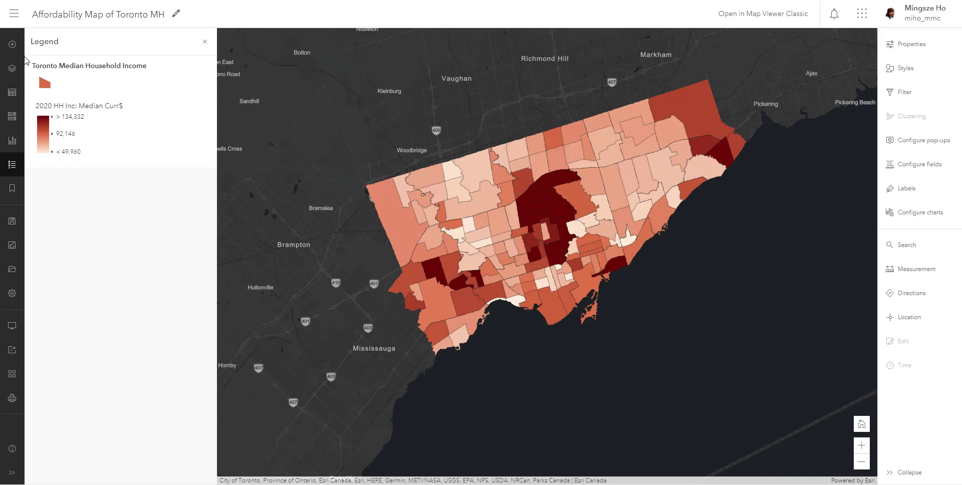
Add Toronto_Affordability_Layer_MH from My Content to the map once more and return to the layer list.
left_click(16, 71)
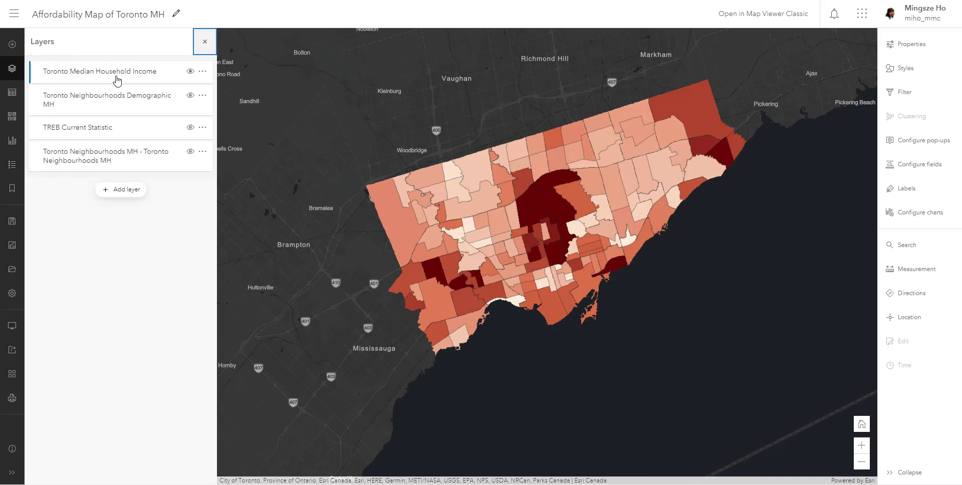
left_click(122, 195)
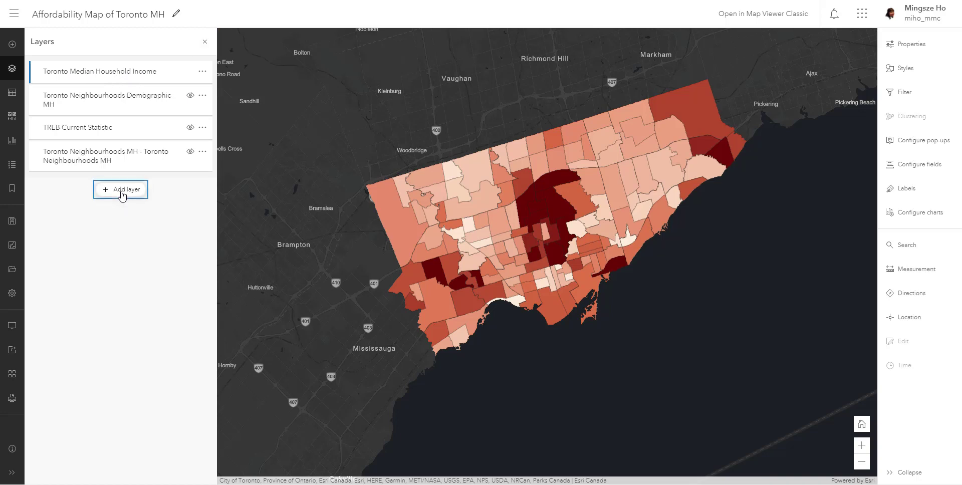
left_click(196, 180)
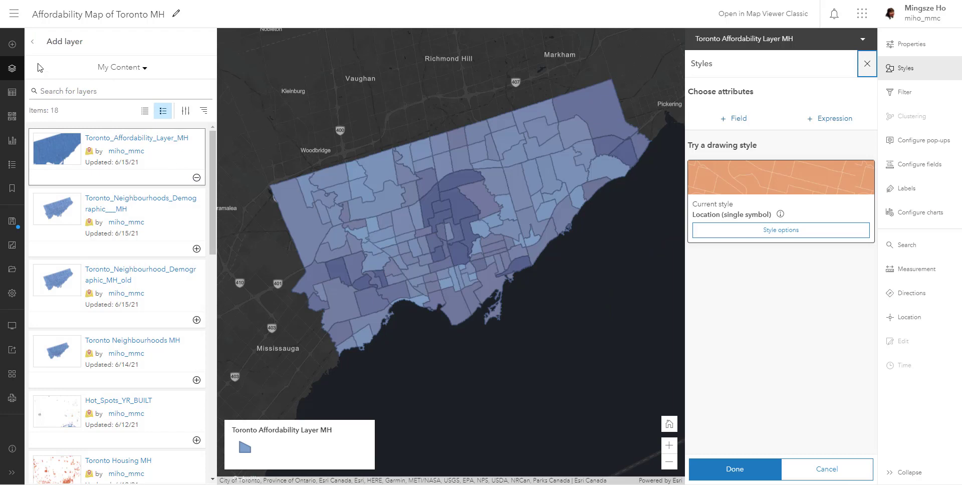
left_click(32, 41)
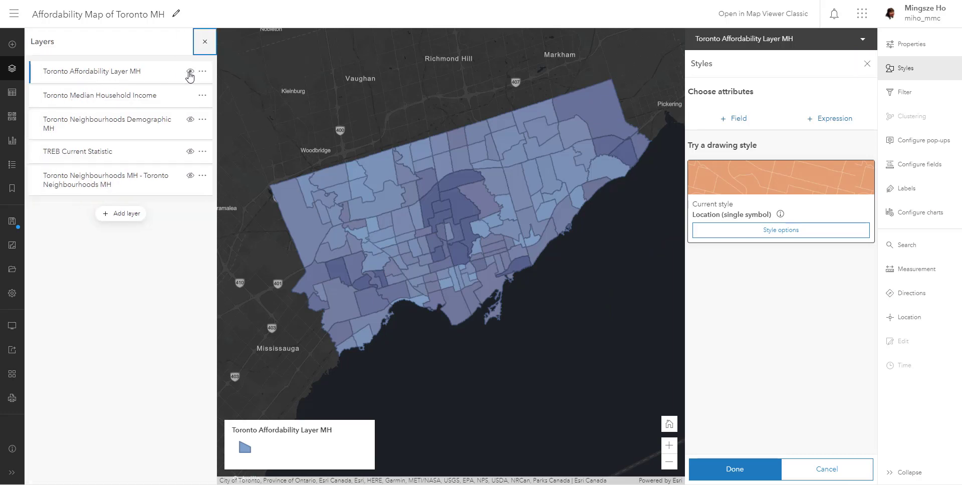
Style the newly added Toronto Affordability Layer MH by the field Composite Benchmark.
left_click(736, 119)
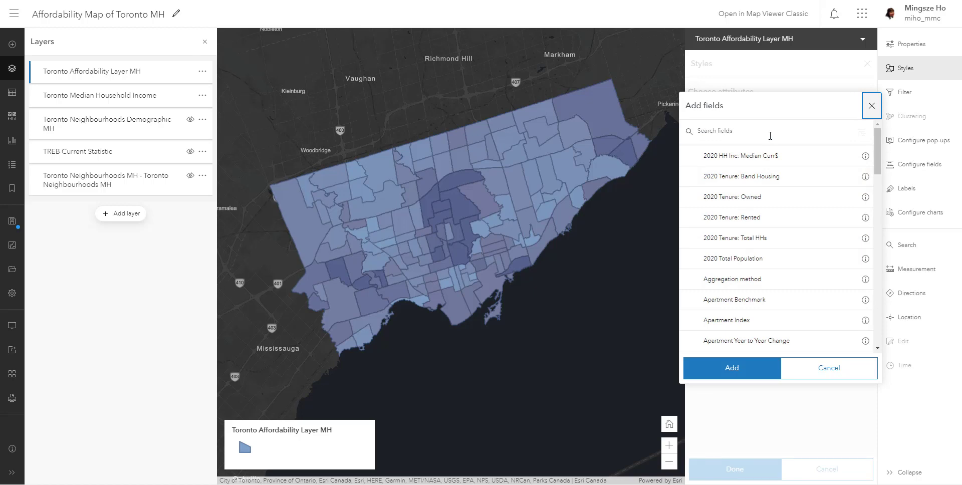
left_click(770, 136)
type("benchmark")
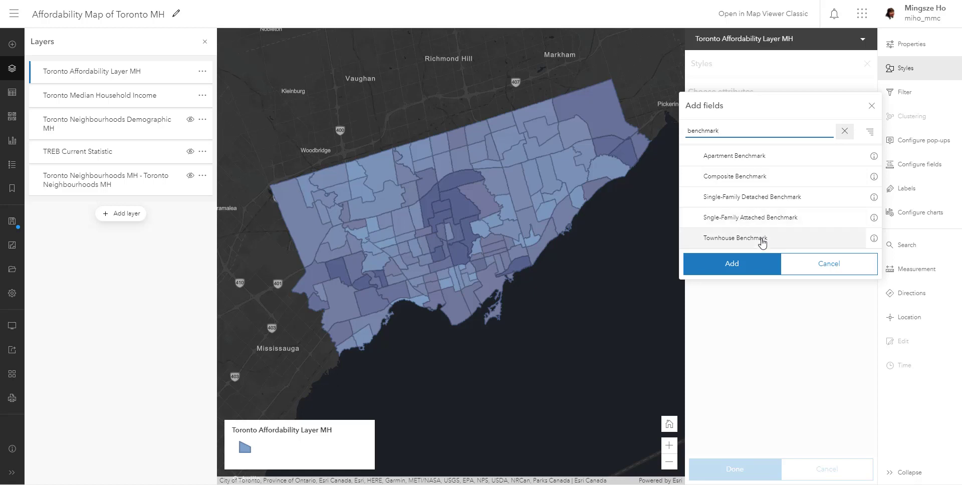
left_click(776, 187)
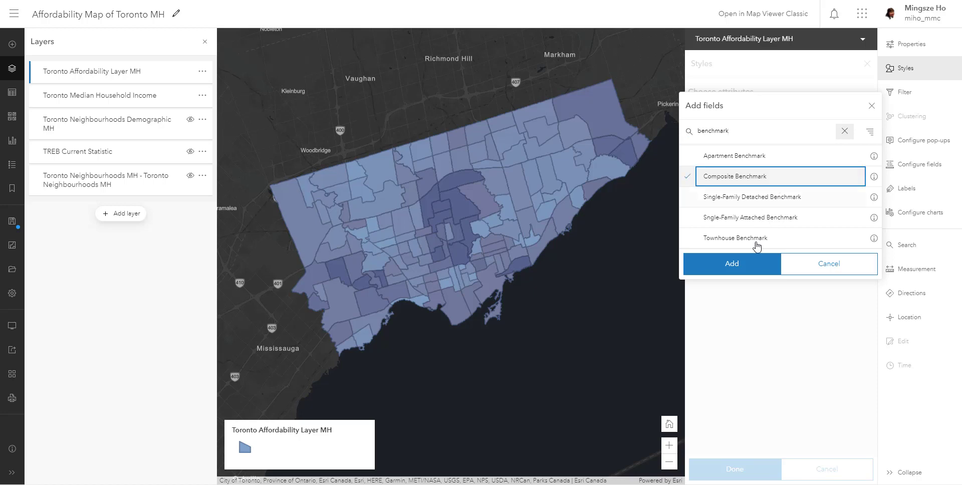
left_click(756, 271)
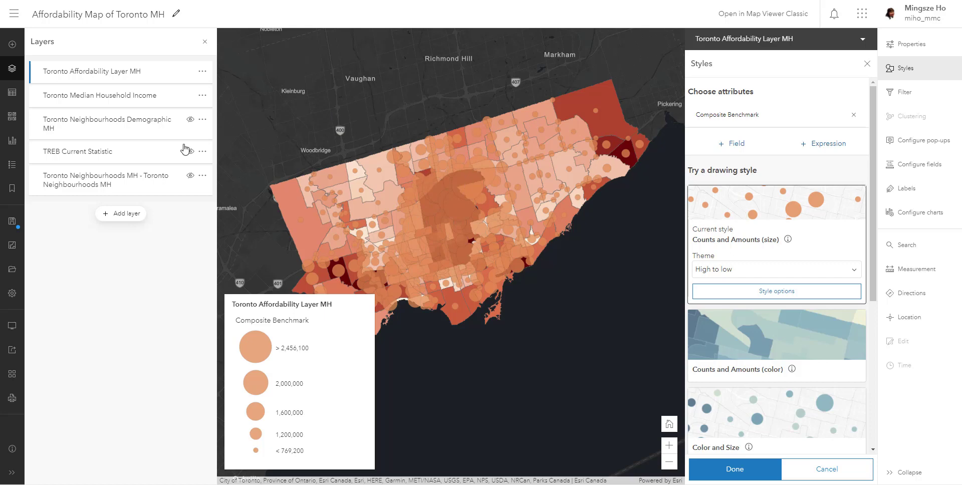
Hide the Toronto Median Household Income layer and apply the Counts and Amounts (color) style to Composite Benchmark, opening its style options.
left_click(191, 97)
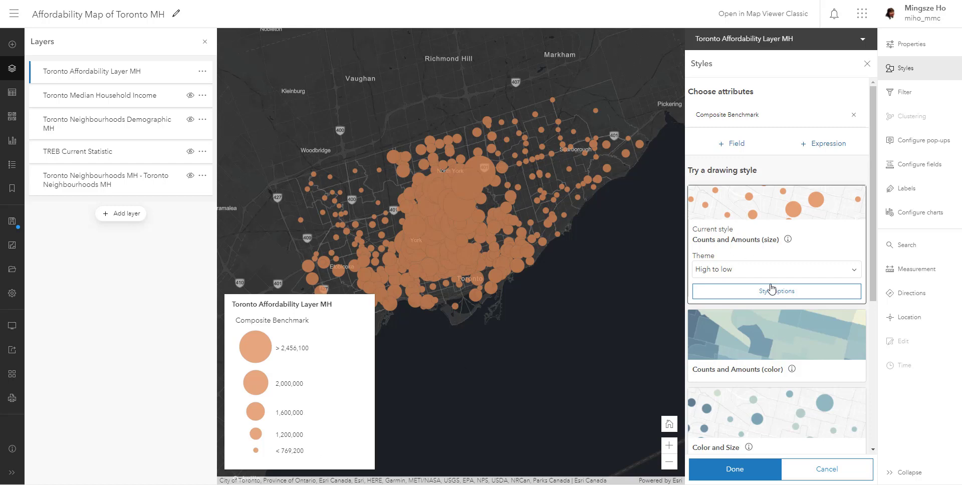
left_click(807, 345)
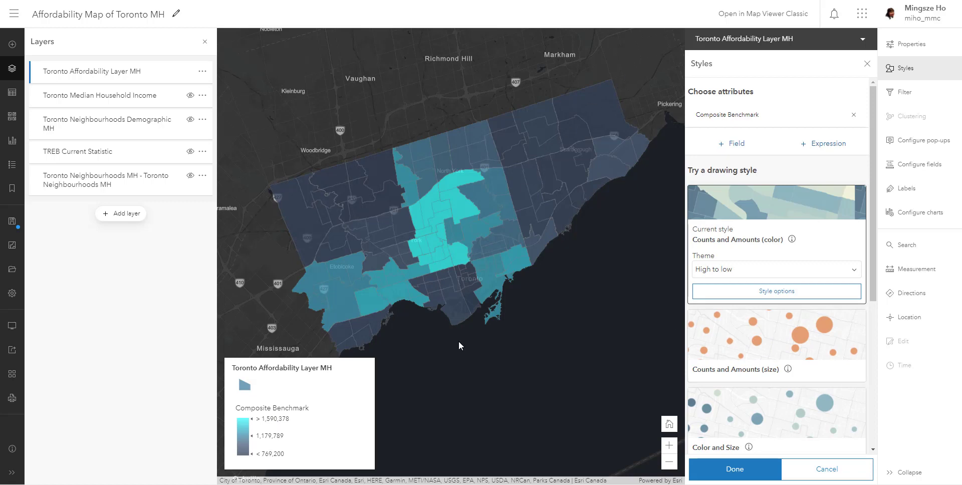
left_click(775, 297)
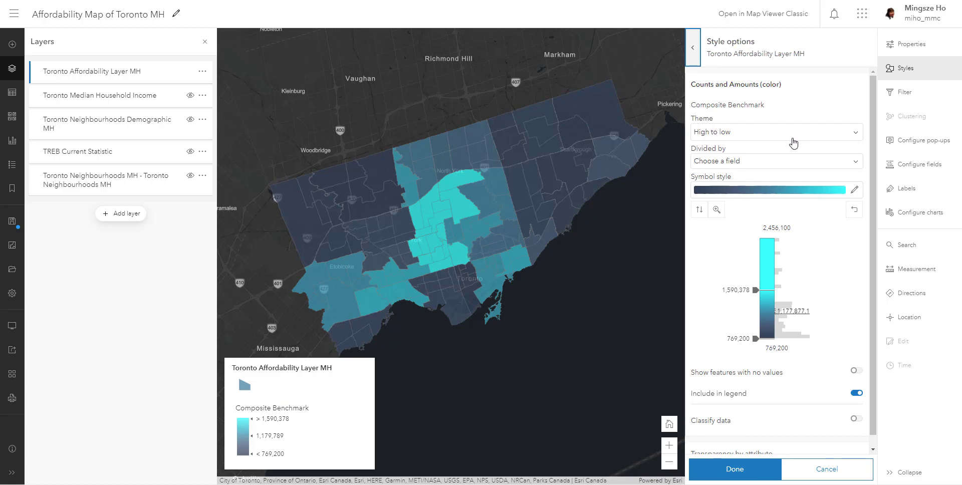
Set the Composite Benchmark symbol color ramp to the light cream to dark purple ramp.
left_click(854, 190)
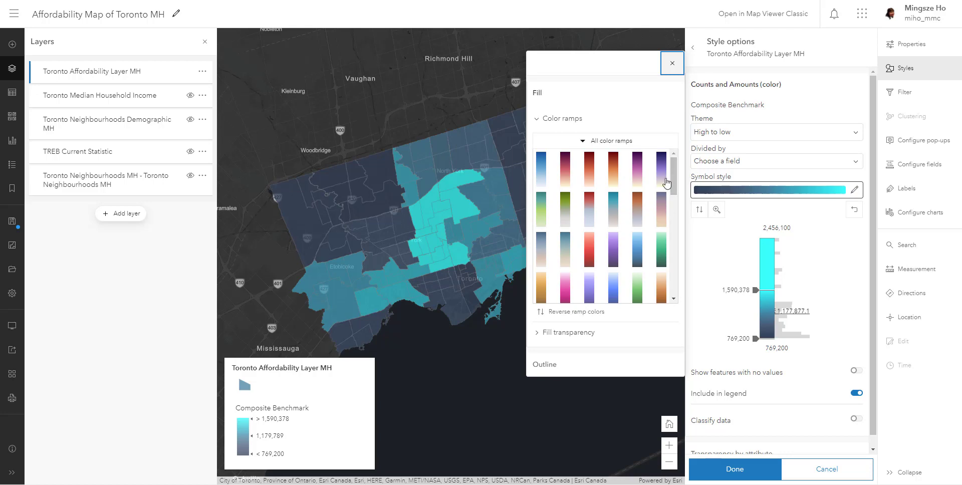
left_click(665, 182)
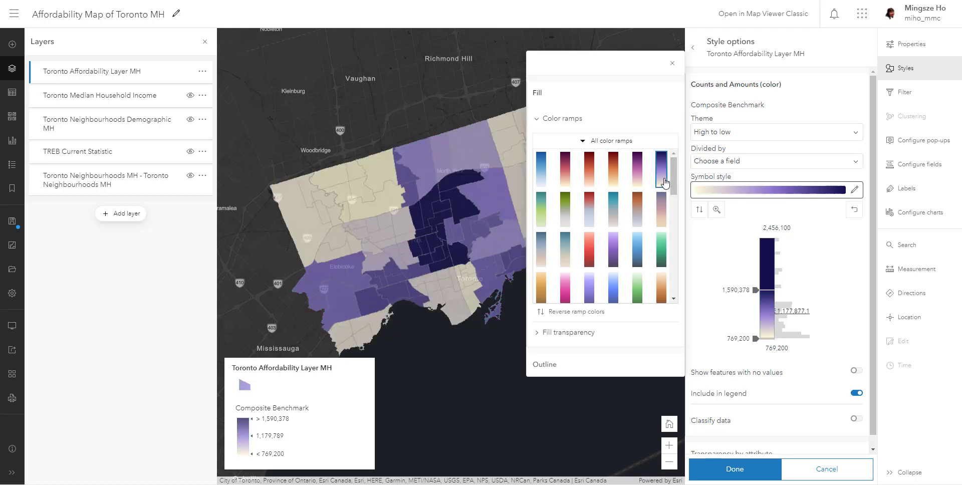
left_click(673, 64)
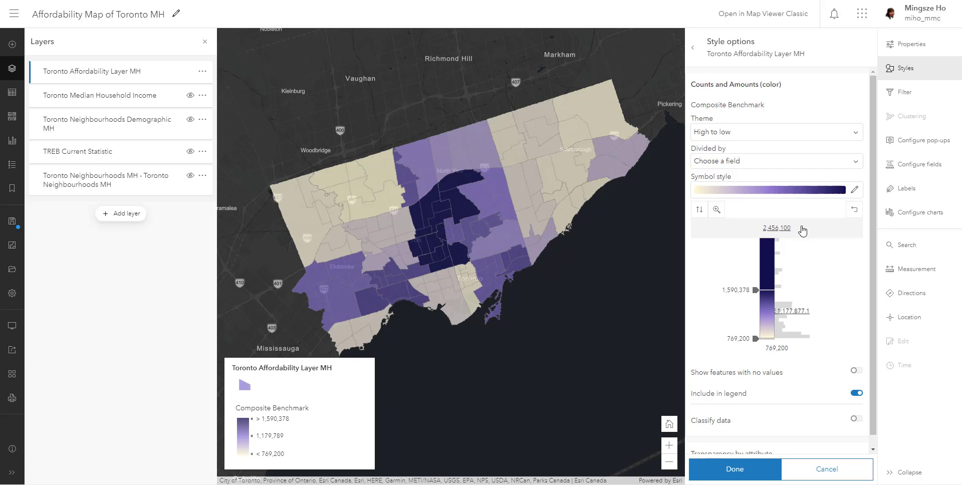
Set the outline color of the Composite Benchmark polygons to black and confirm the style options.
left_click(854, 189)
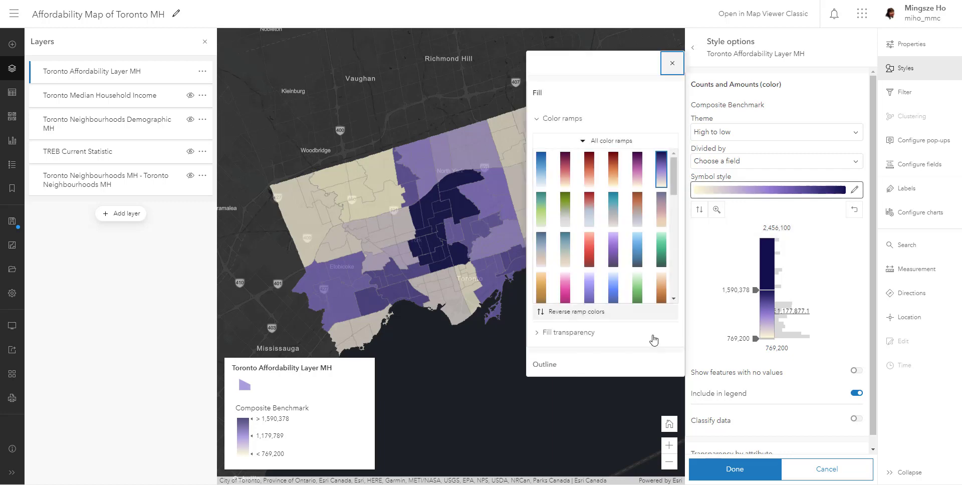
left_click(591, 371)
left_click(570, 412)
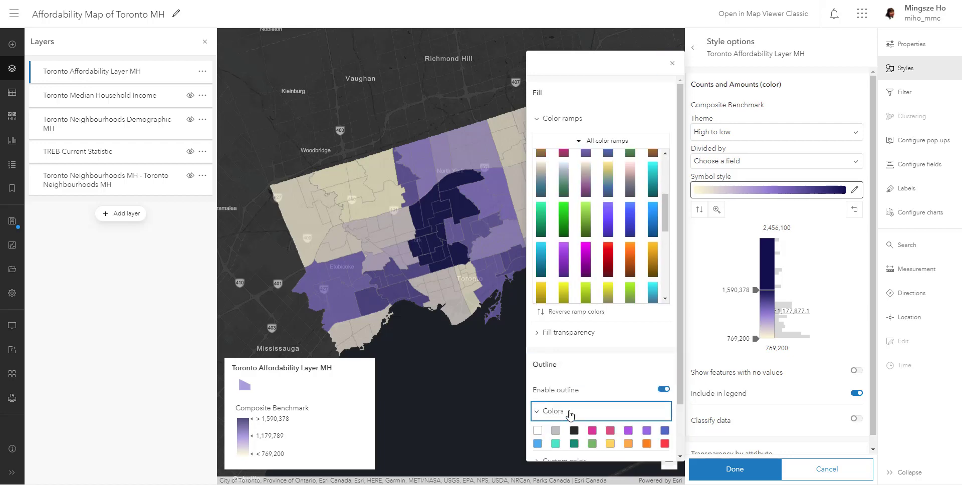
left_click(575, 430)
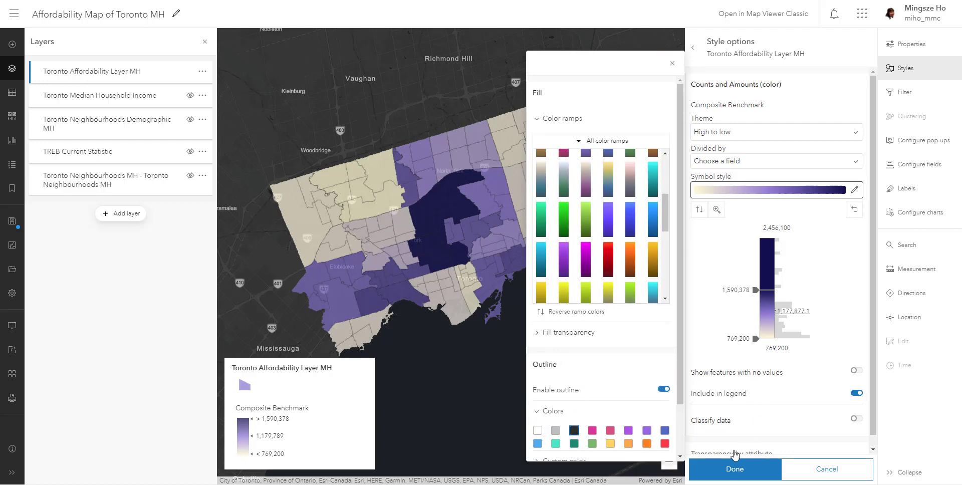
left_click(744, 476)
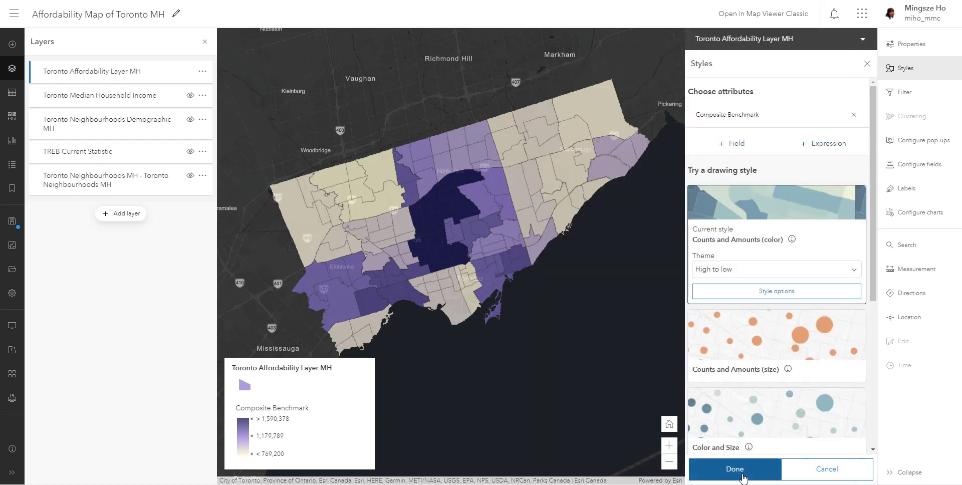
Try classifying the Composite Benchmark data, review the class settings, and turn classification off again.
left_click(788, 295)
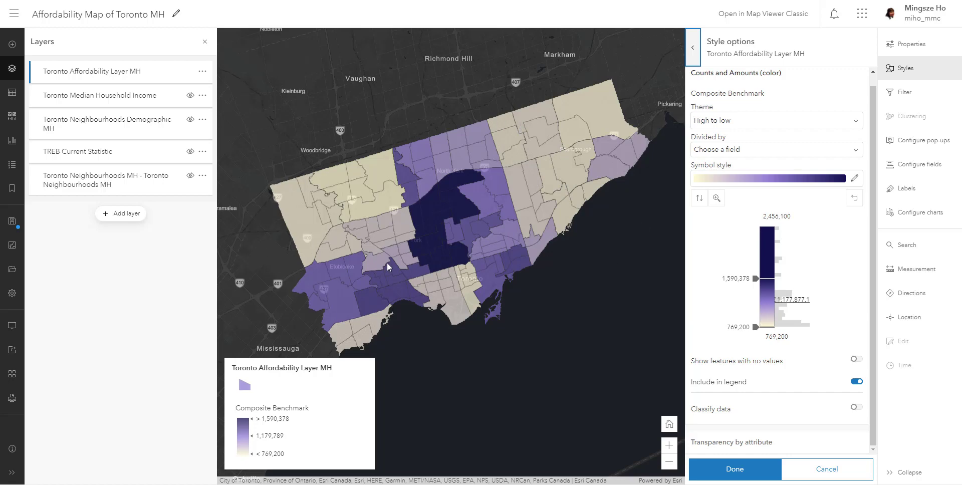
left_click(725, 416)
scroll(742, 361, "down", 3)
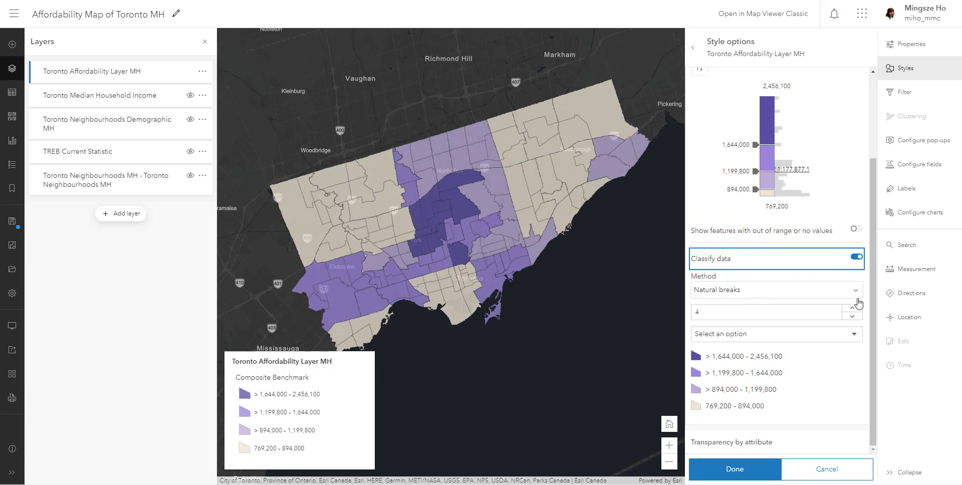
left_click(857, 259)
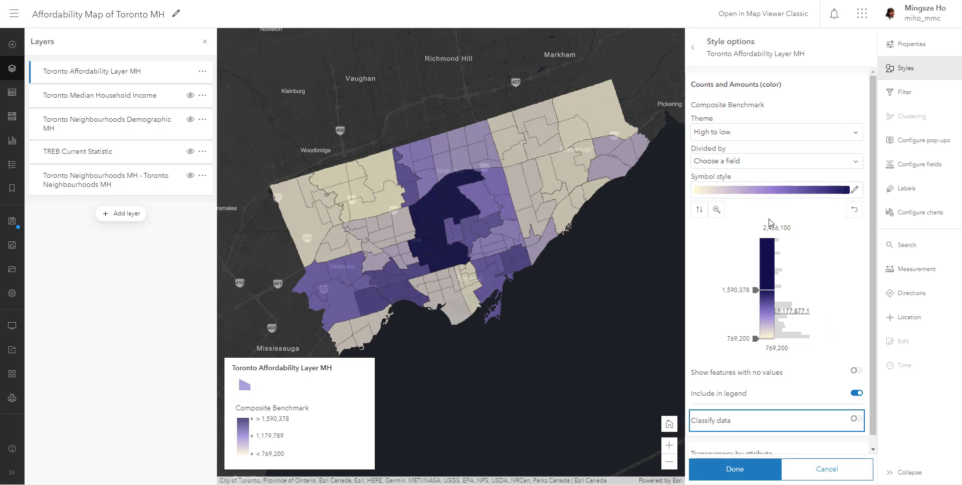
Set the outline color of the Composite Benchmark polygons to light gray and confirm the style changes.
left_click(855, 189)
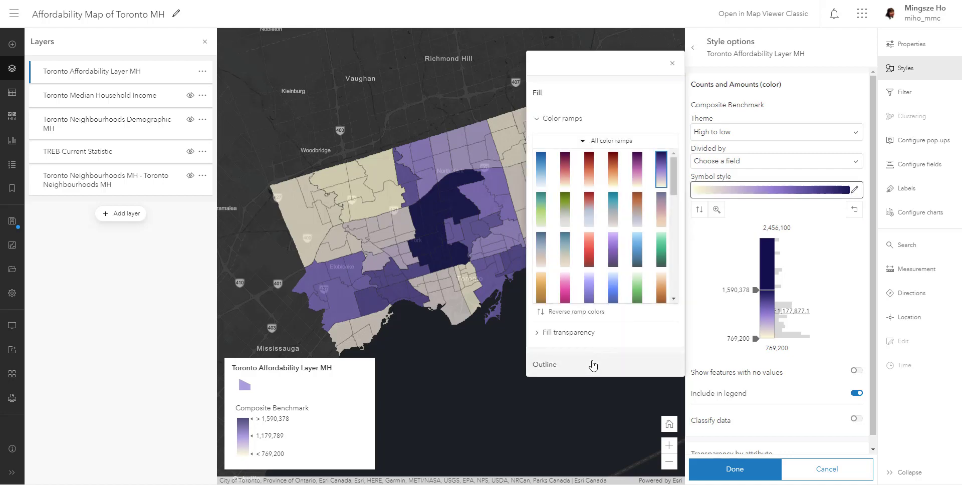
left_click(593, 365)
scroll(549, 423, "down", 1)
left_click(557, 385)
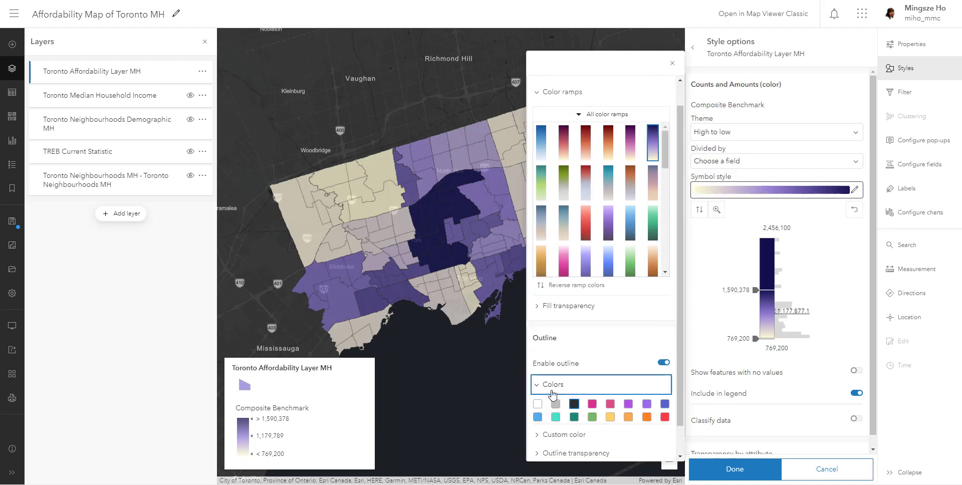
left_click(538, 403)
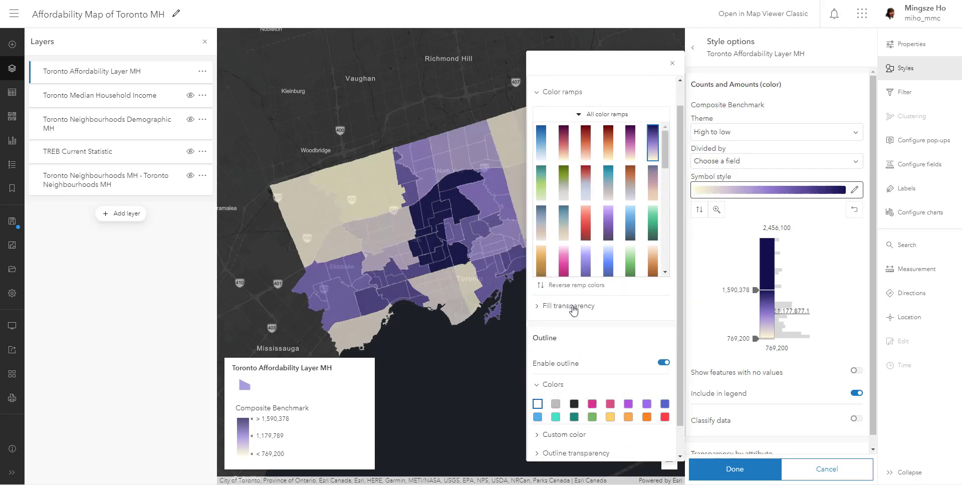
left_click(556, 404)
left_click(673, 65)
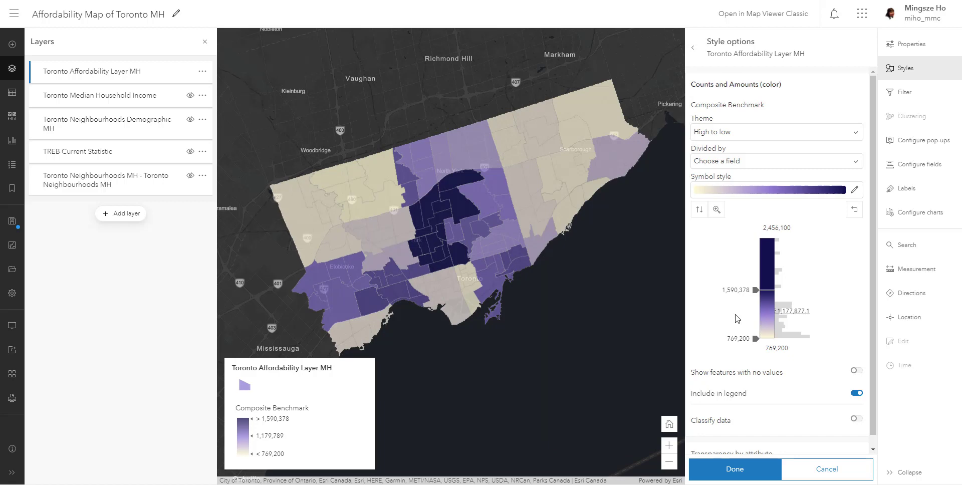
left_click(752, 470)
left_click(752, 474)
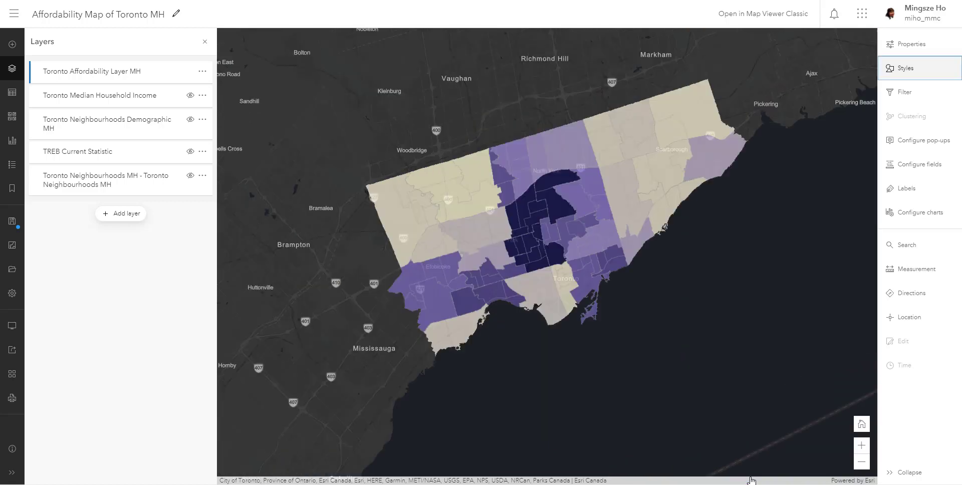
Collapse the settings toolbar, re-center the map on Toronto, and make the Toronto Median Household Income layer visible.
left_click(894, 474)
left_click_drag(693, 292, 696, 266)
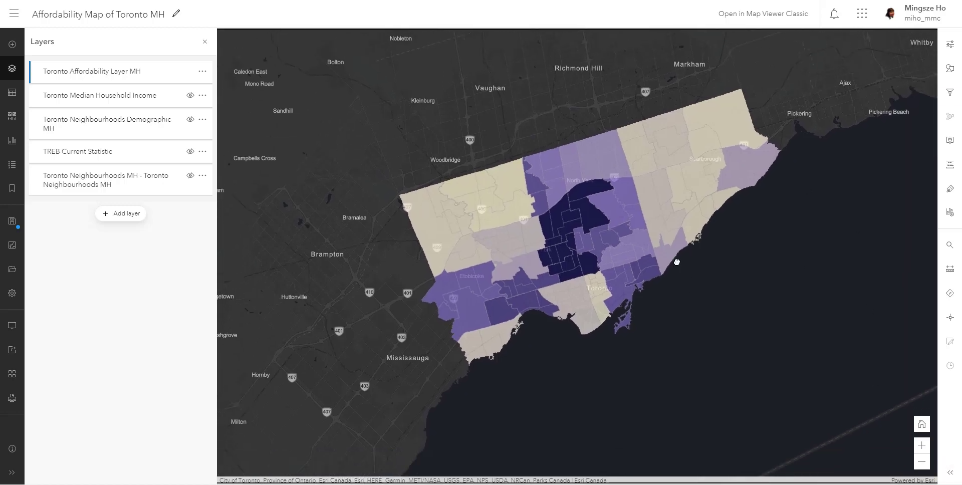
left_click(190, 71)
left_click(190, 71)
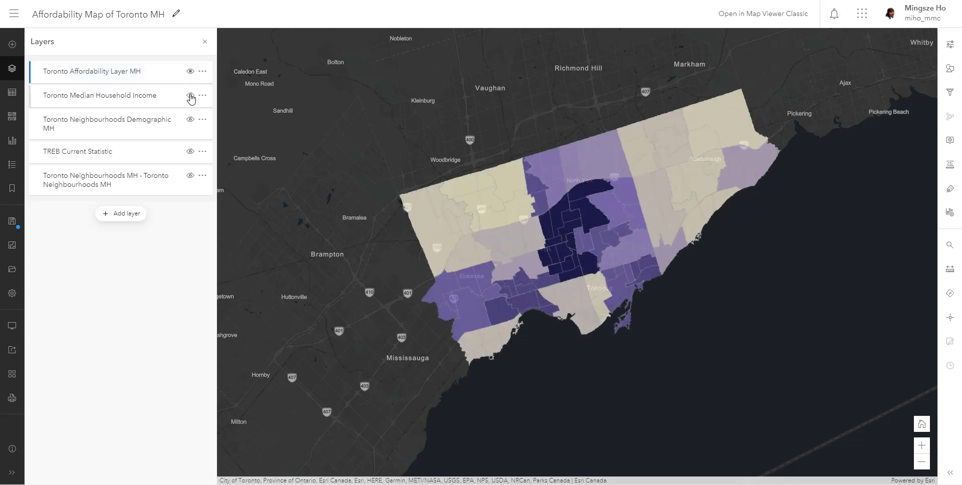
left_click(191, 97)
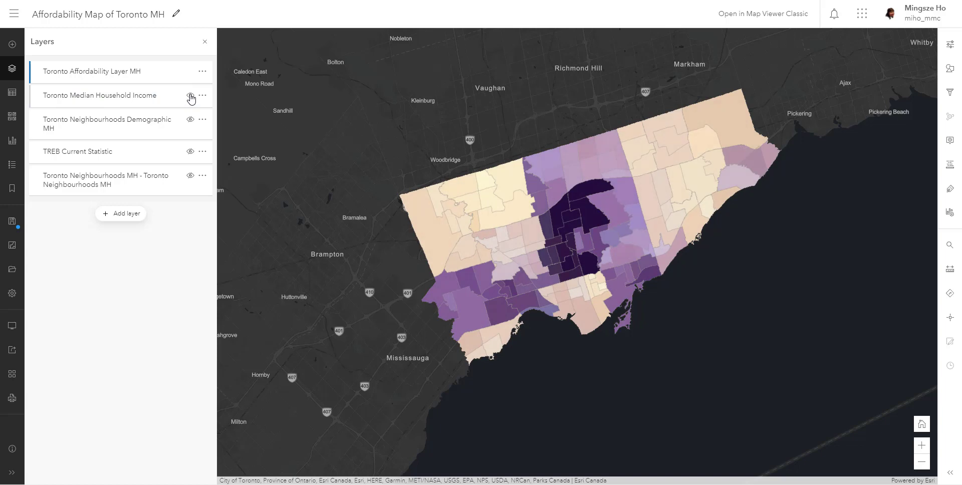
Compare the home price and household income patterns by switching the Toronto Affordability and Median Household Income layers off and on.
left_click(190, 71)
left_click(191, 71)
left_click(191, 72)
left_click(191, 71)
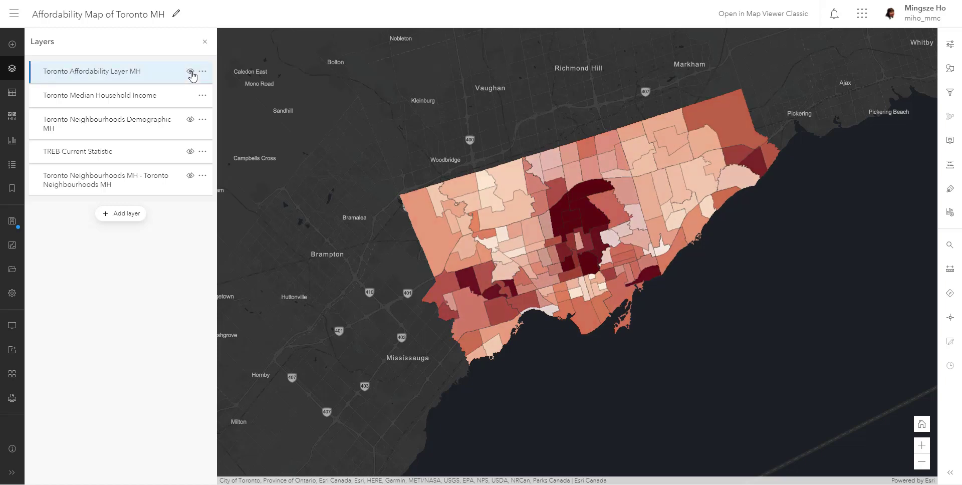
left_click(190, 72)
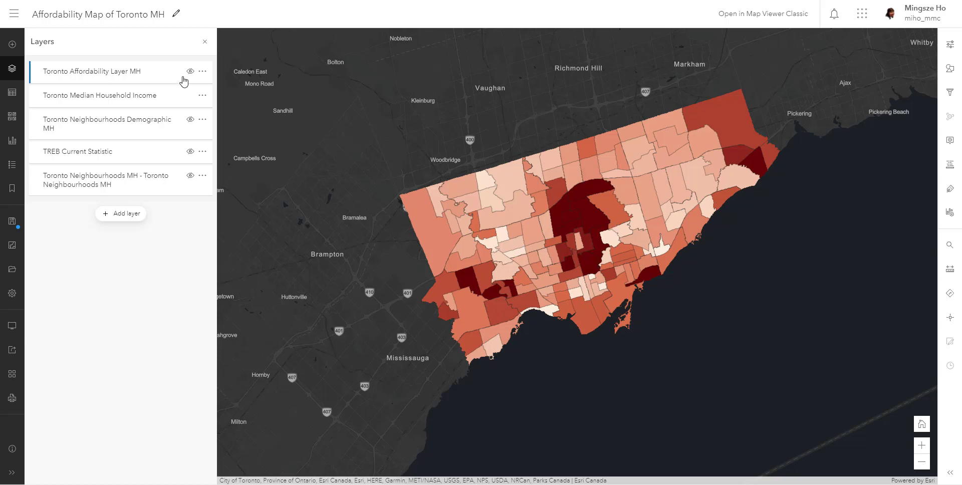
left_click(193, 97)
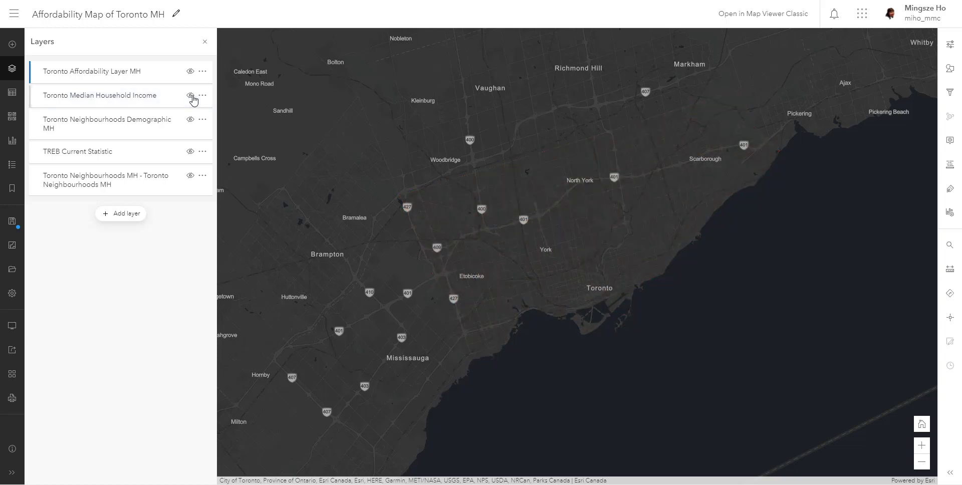
left_click(191, 73)
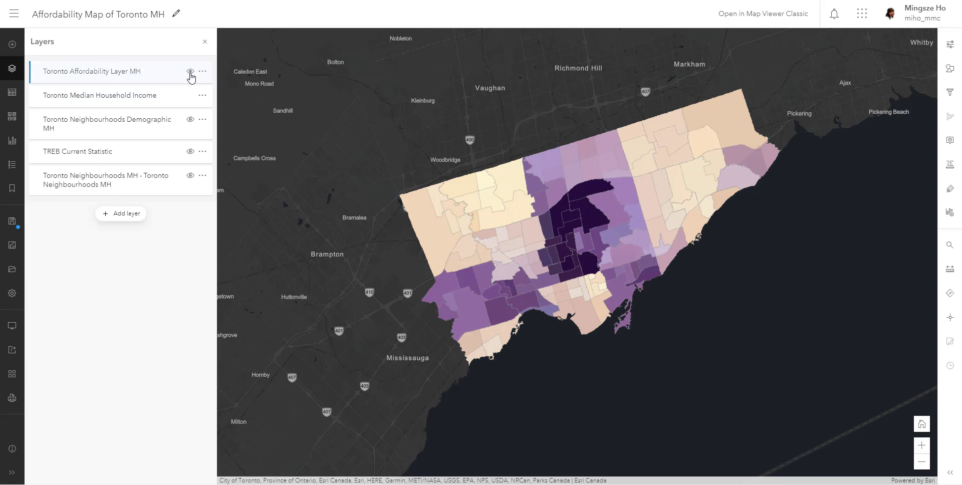
left_click(190, 73)
left_click(190, 73)
Set the transparency of the Toronto Affordability Layer MH to 0% in its layer properties.
left_click(146, 80)
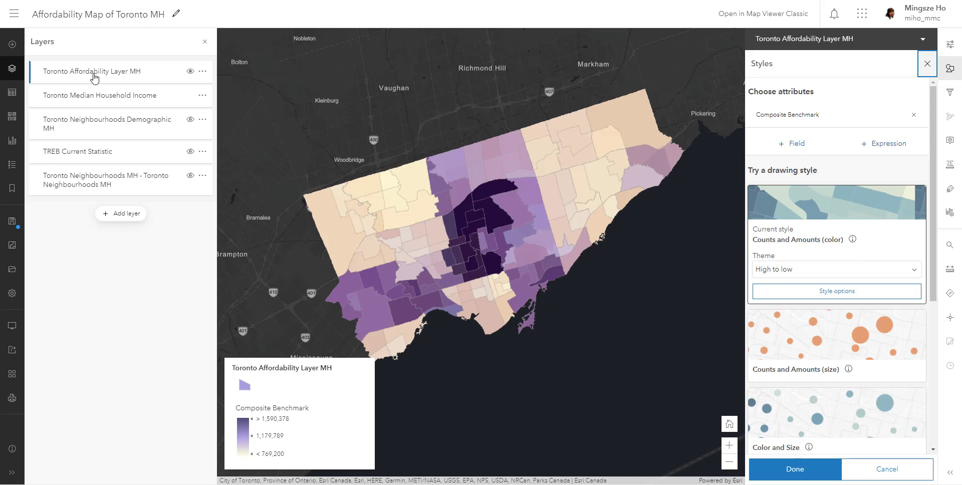
left_click(78, 79)
left_click(949, 45)
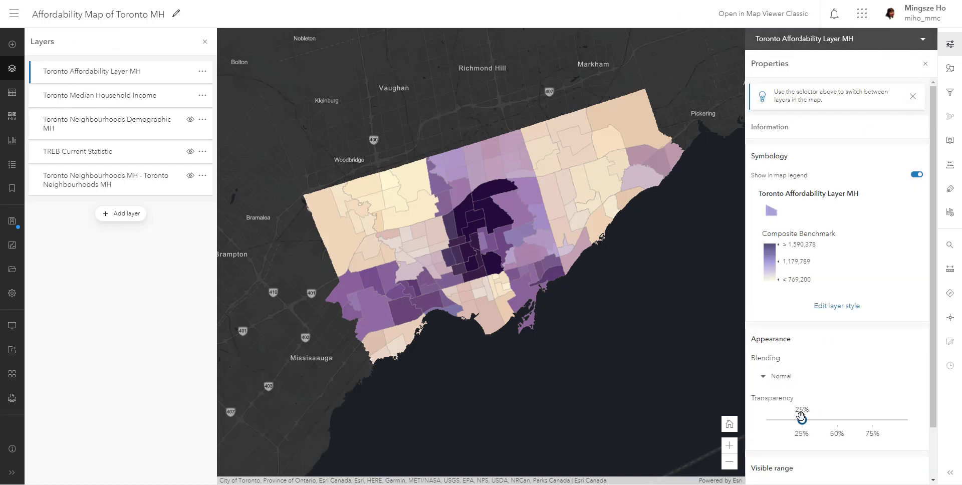
left_click_drag(797, 419, 737, 426)
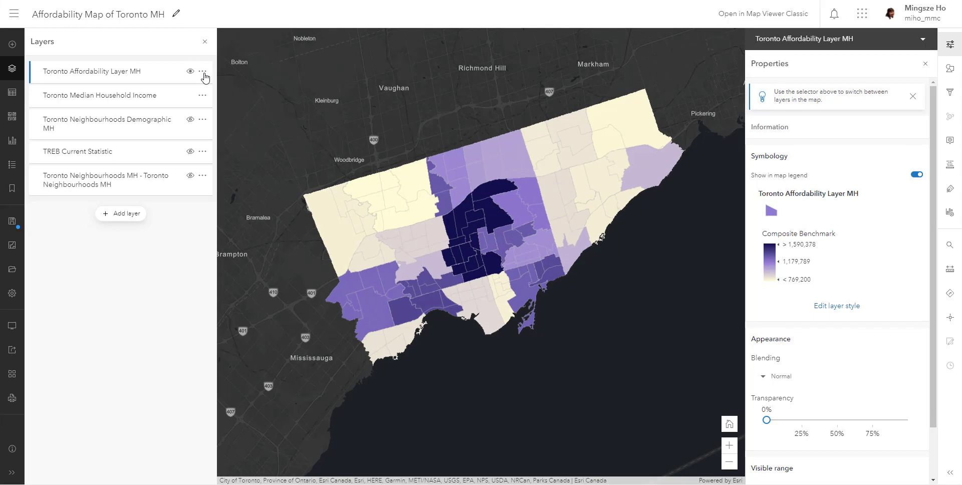
Rename the Toronto Affordability Layer MH as Toronto Real-Estate.
left_click(203, 72)
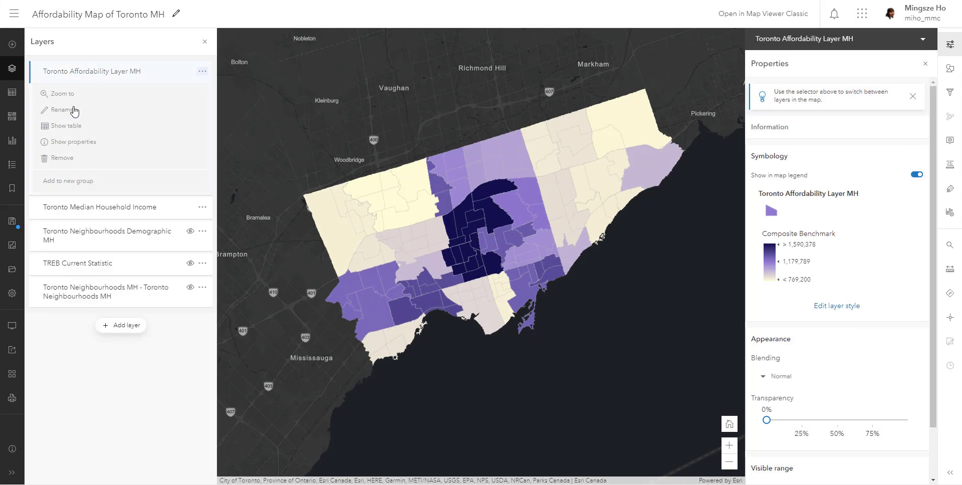
left_click(73, 111)
triple_click(95, 117)
type("Toronto Real=-e")
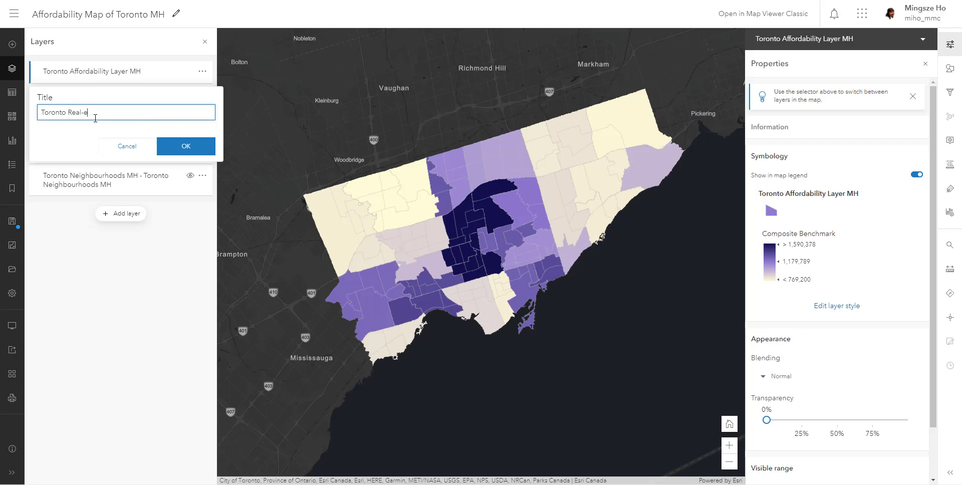
type("Estate")
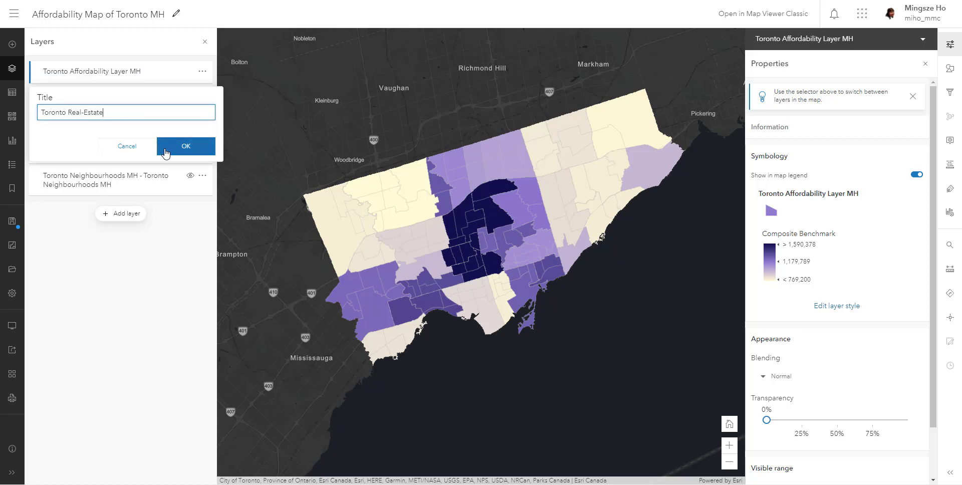
left_click(183, 152)
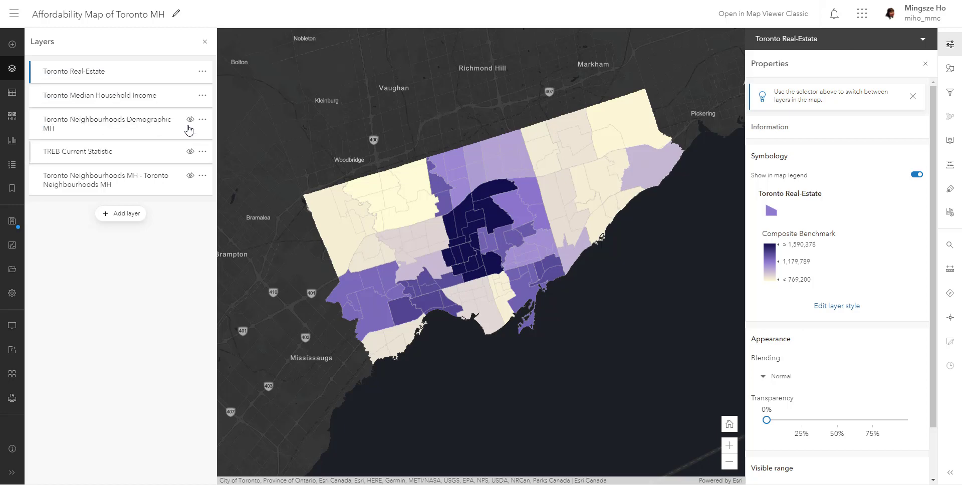
Compare the opaque Toronto Real-Estate layer with the household income layer beneath it by switching its visibility.
left_click(190, 71)
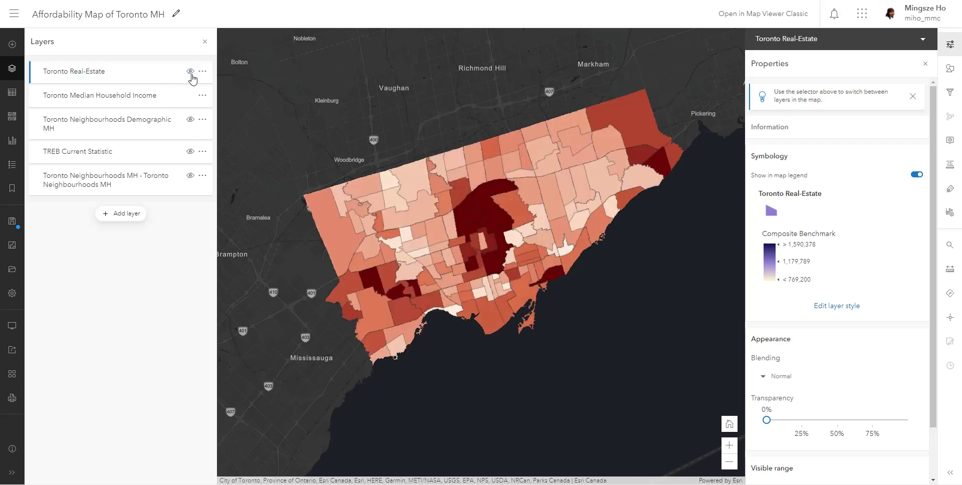
left_click(190, 72)
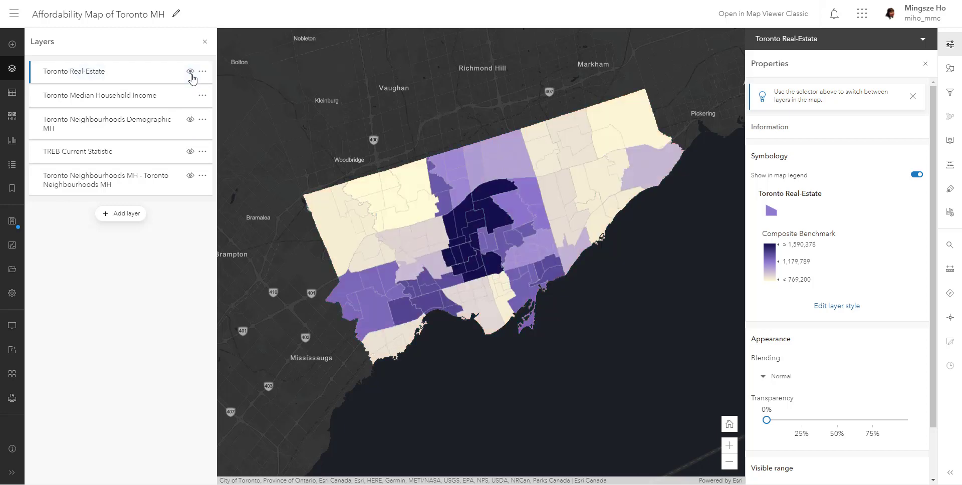
left_click(191, 73)
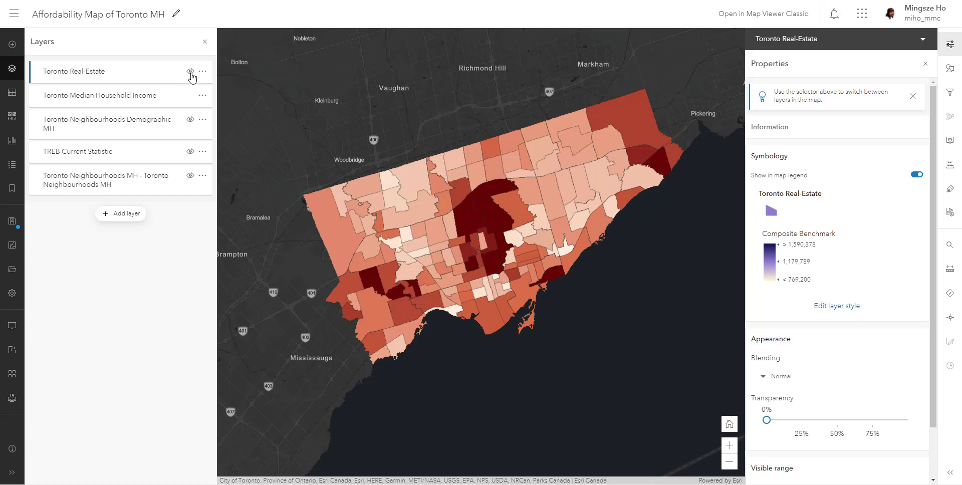
left_click(190, 73)
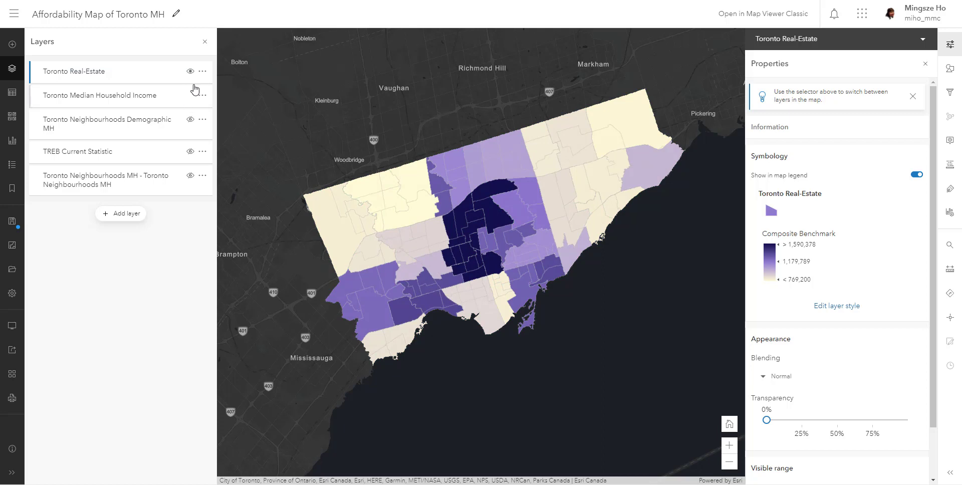
Hide the Toronto Real-Estate and Toronto Median Household Income layers and add another copy of Toronto_Affordability_Layer_MH from My Content.
left_click(190, 71)
left_click(190, 96)
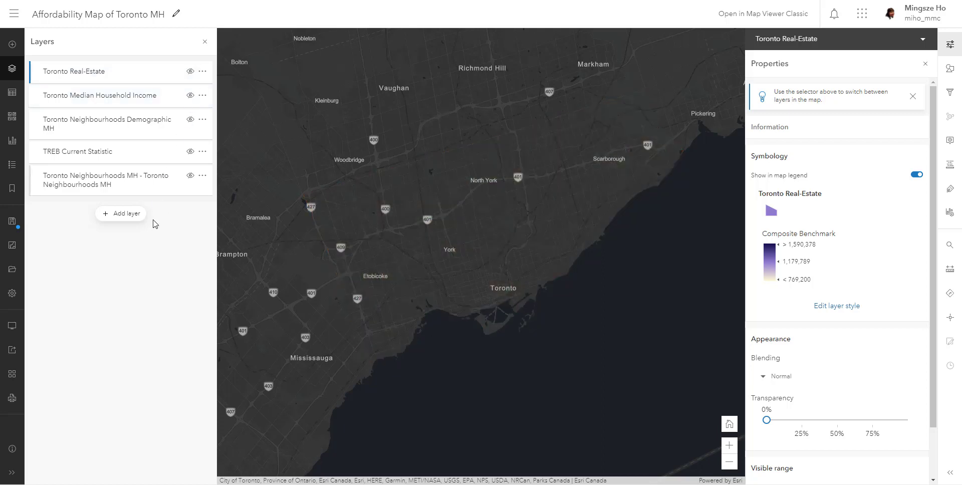
left_click(125, 214)
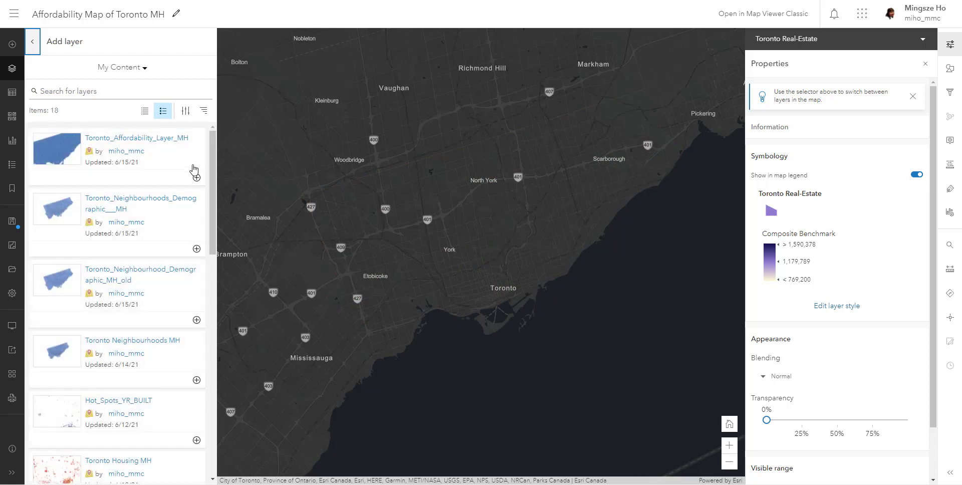
left_click(196, 178)
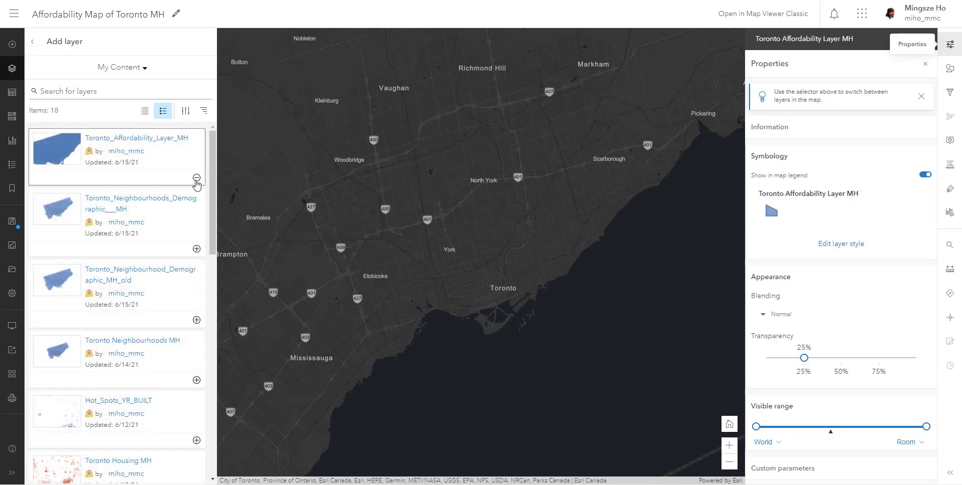
left_click(32, 41)
Open the styles of the new Toronto Affordability Layer MH and add 2020 HH Inc: Median Curr$ as its attribute.
left_click(73, 79)
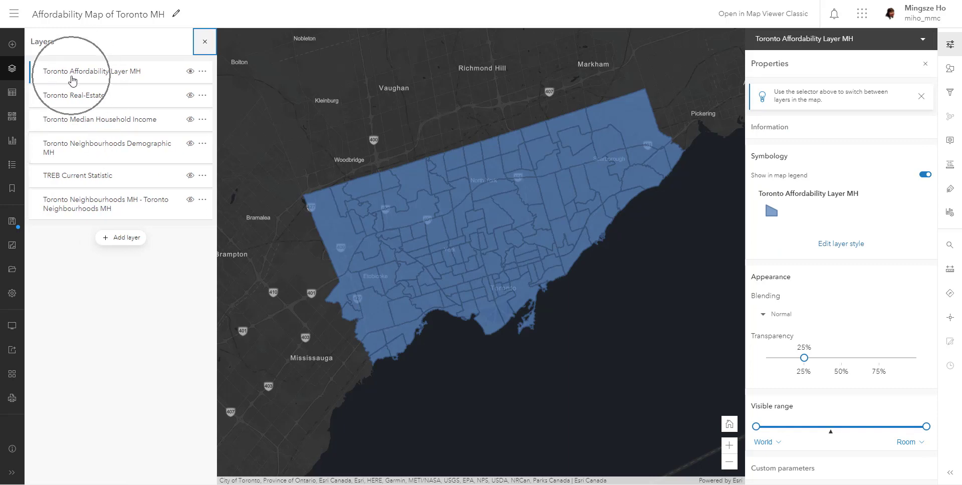
left_click(949, 71)
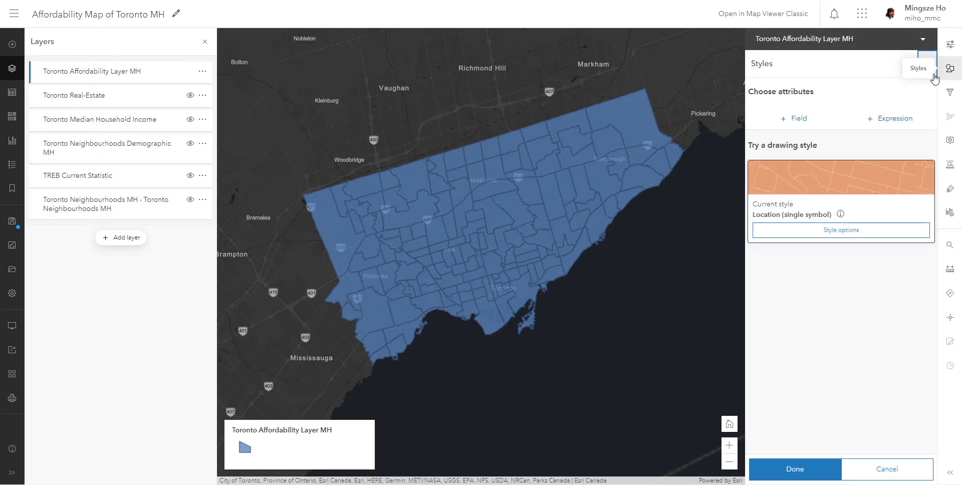
left_click(797, 125)
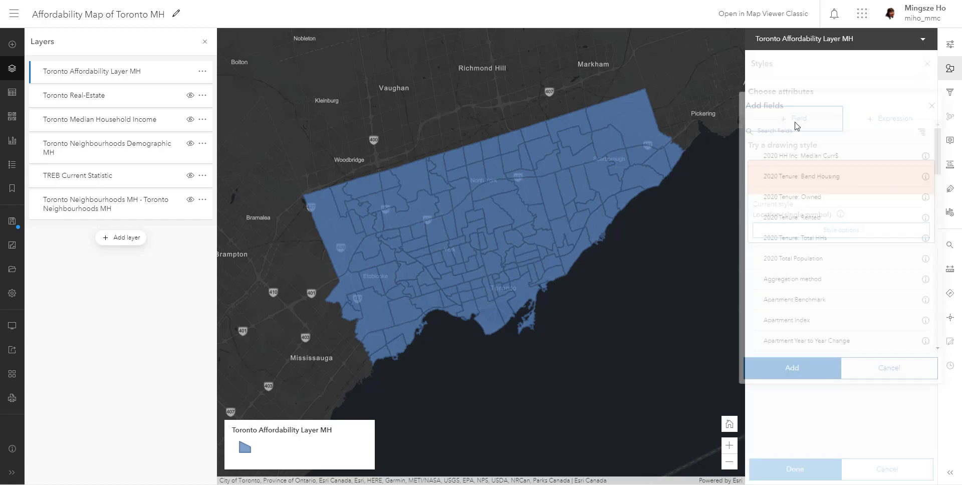
left_click(791, 159)
left_click(808, 368)
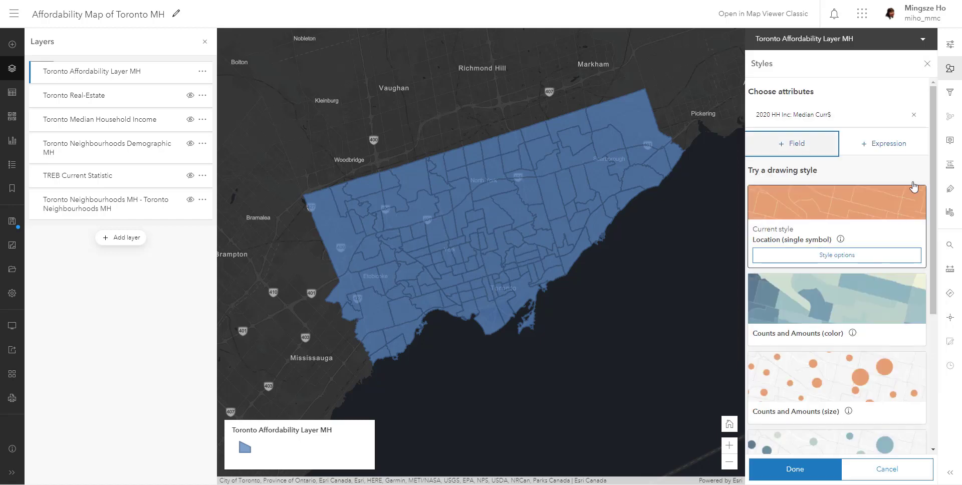
Search the fields for "compo" and add Composite Benchmark as the second style attribute.
left_click(805, 145)
left_click(928, 104)
left_click(791, 144)
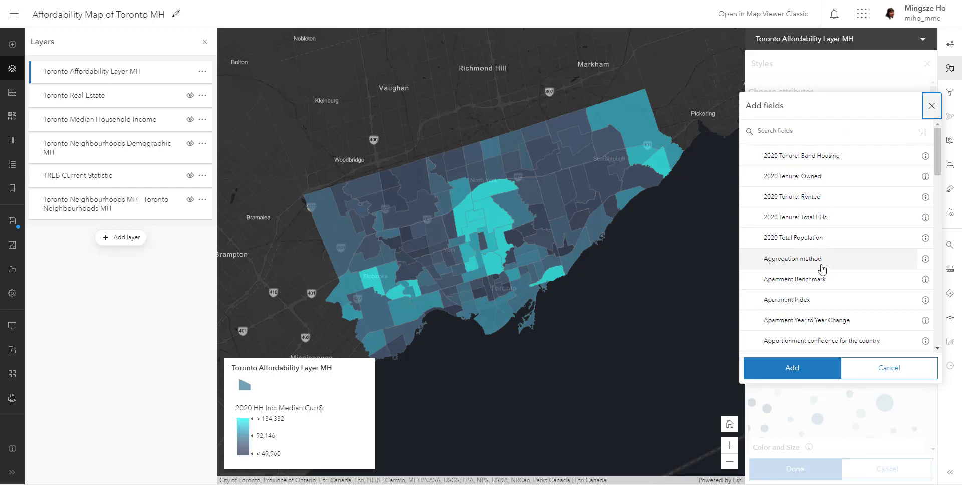
left_click(855, 134)
type("compo")
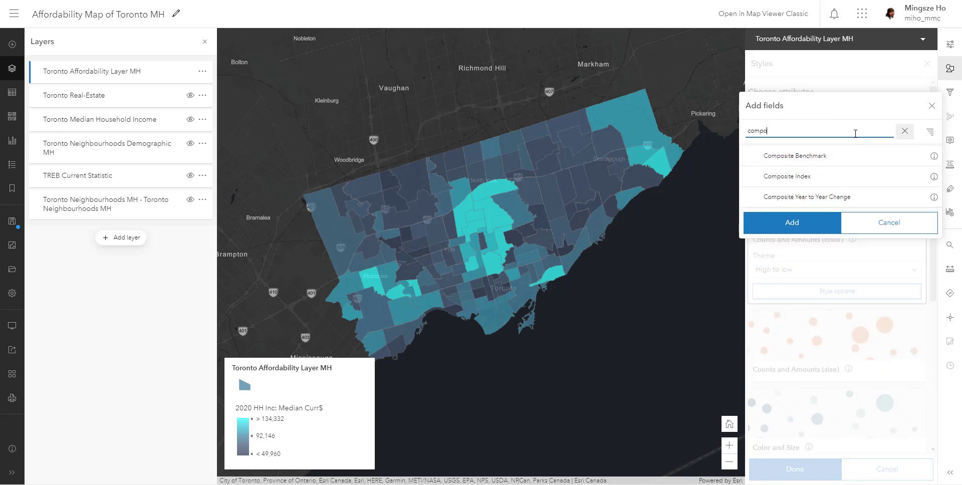
left_click(846, 156)
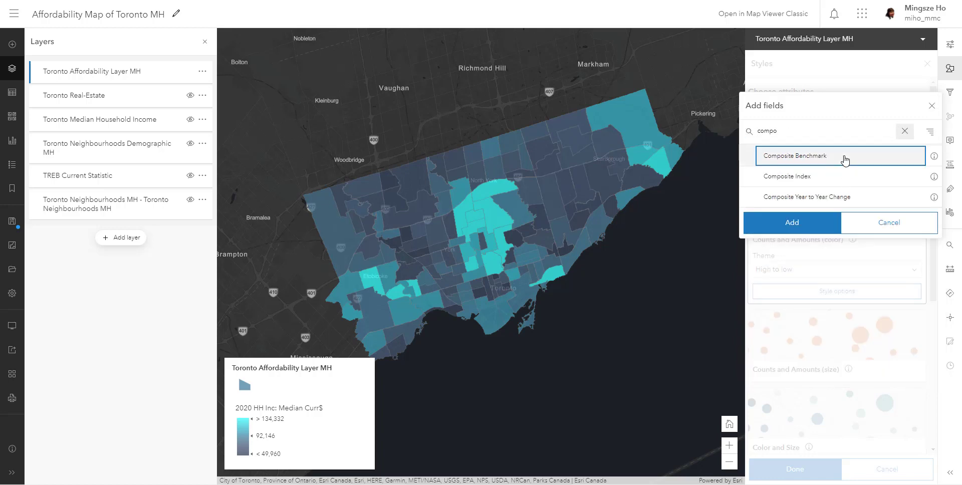
left_click(821, 224)
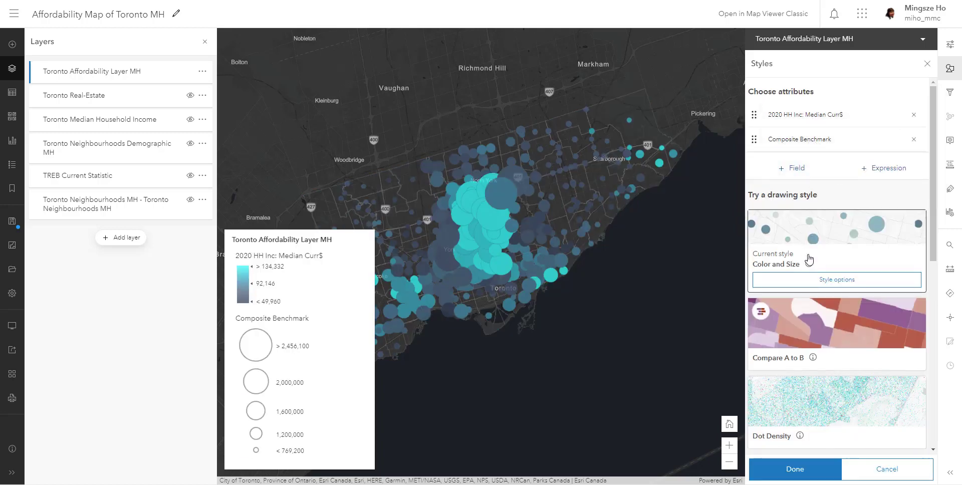
Apply the Relationship drawing style to the household income and Composite Benchmark attributes of Toronto Affordability Layer MH.
scroll(841, 387, "down", 6)
scroll(840, 387, "down", 2)
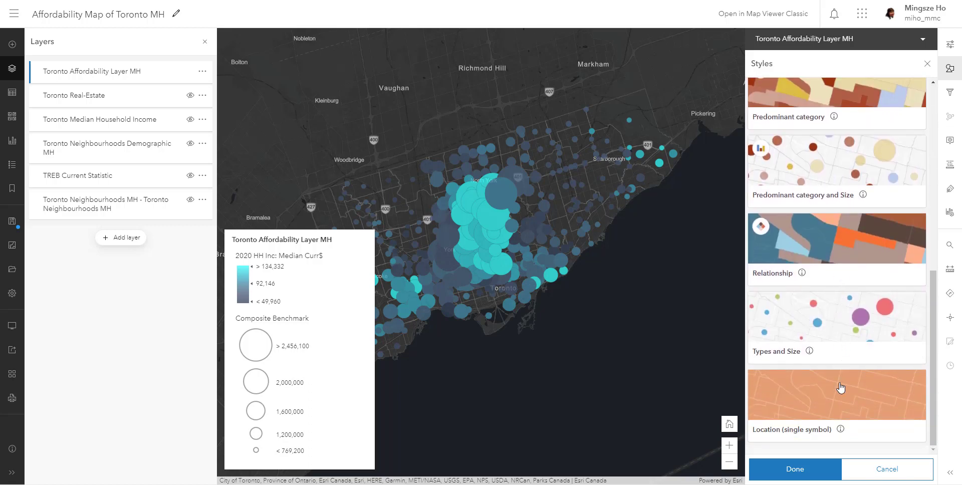
scroll(841, 388, "up", 2)
scroll(841, 387, "down", 2)
left_click(841, 273)
left_click(842, 272)
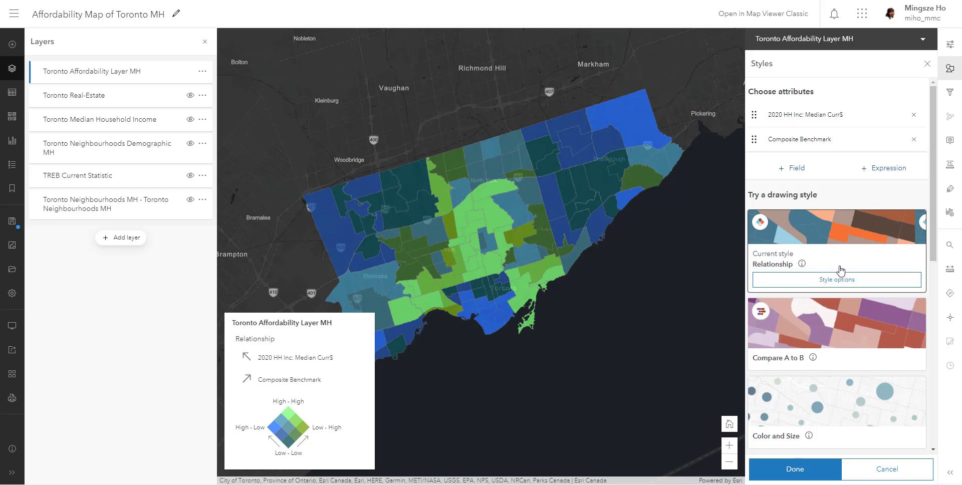
Change the Relationship style's symbol fill to the brown, blue and orange color ramp and return to the layer's styles.
left_click(837, 280)
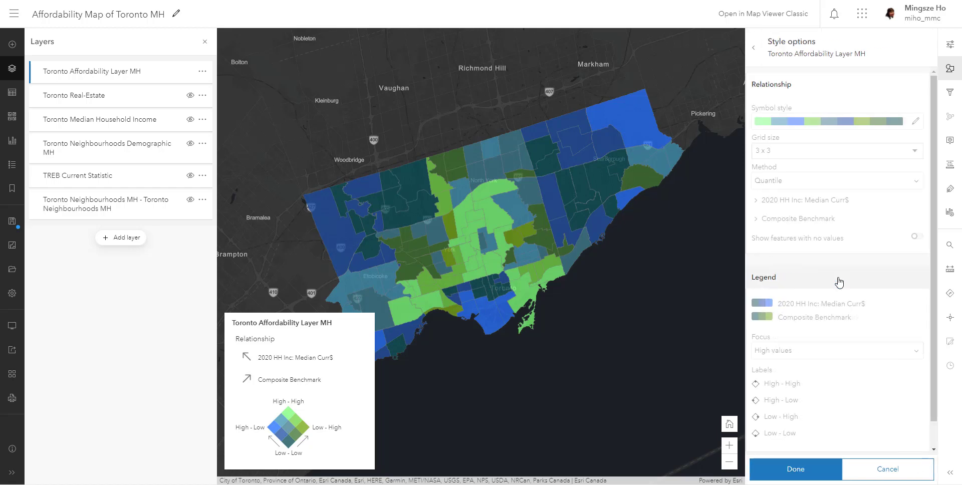
left_click(915, 126)
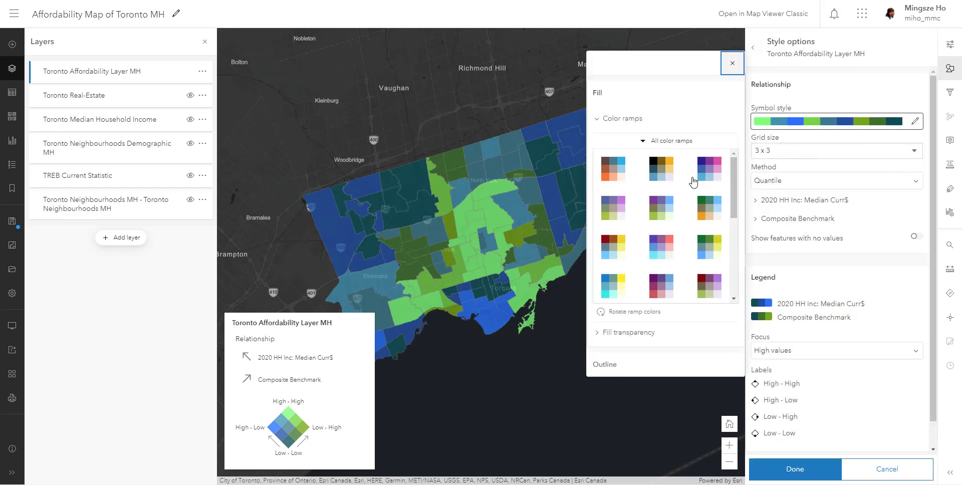
left_click(615, 178)
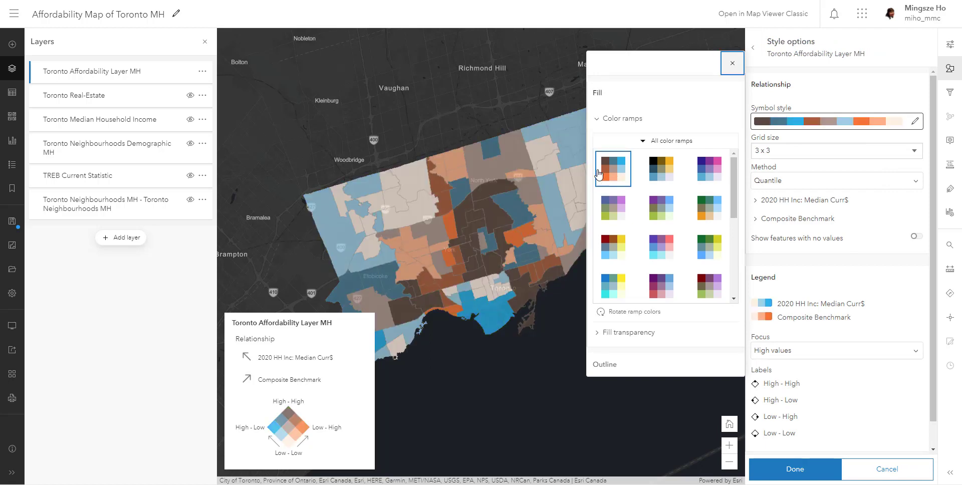
left_click(732, 63)
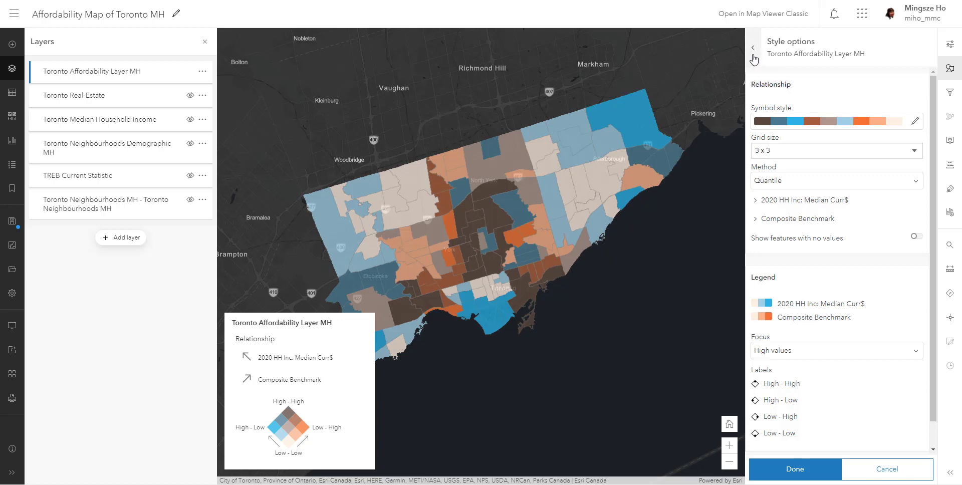
left_click(753, 48)
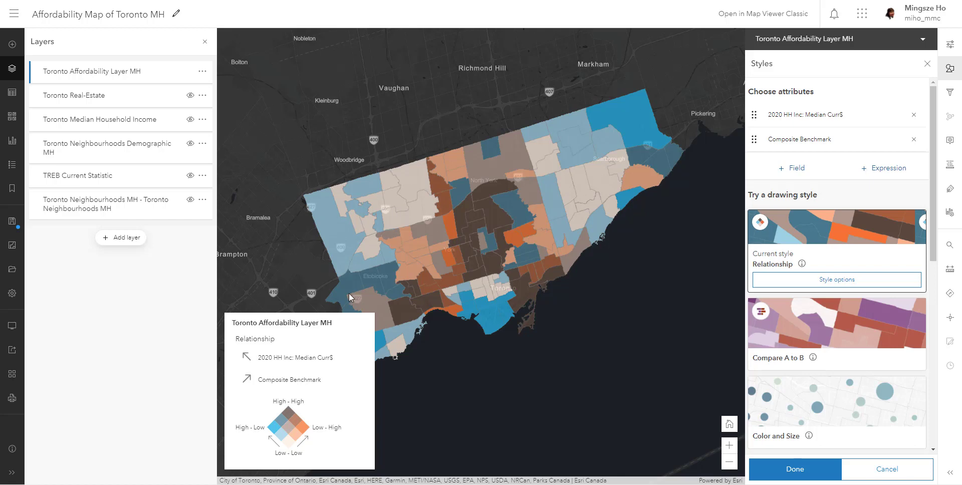
Save the Affordability Map of Toronto MH with the recoloured Relationship layer.
left_click_drag(559, 173, 618, 151)
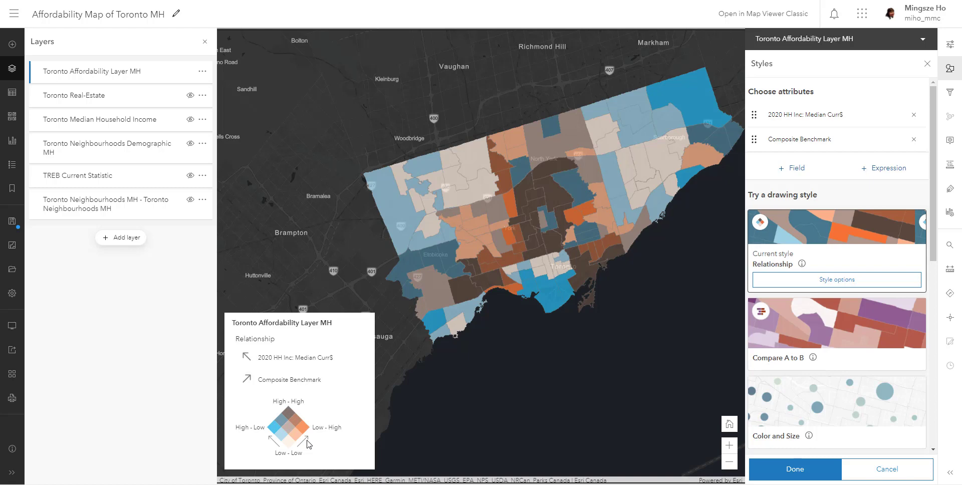
left_click(12, 221)
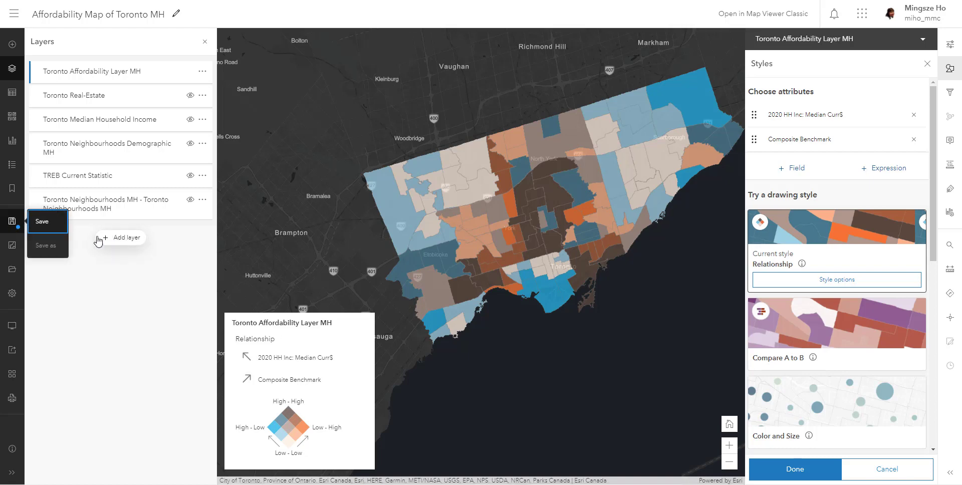
left_click(59, 225)
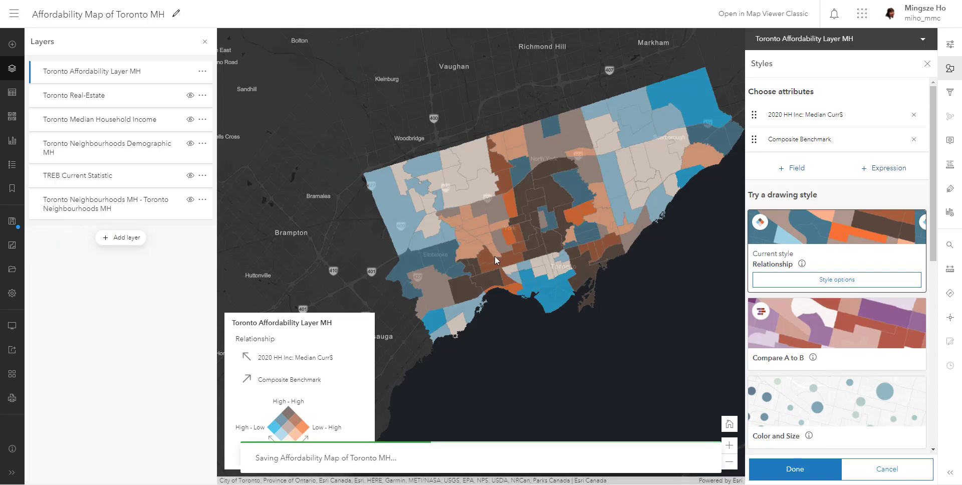
Examine the attributes of the orange Thorncliffe Park neighbourhood down to its Composite Benchmark, and look at the surrounding area up close.
left_click(576, 218)
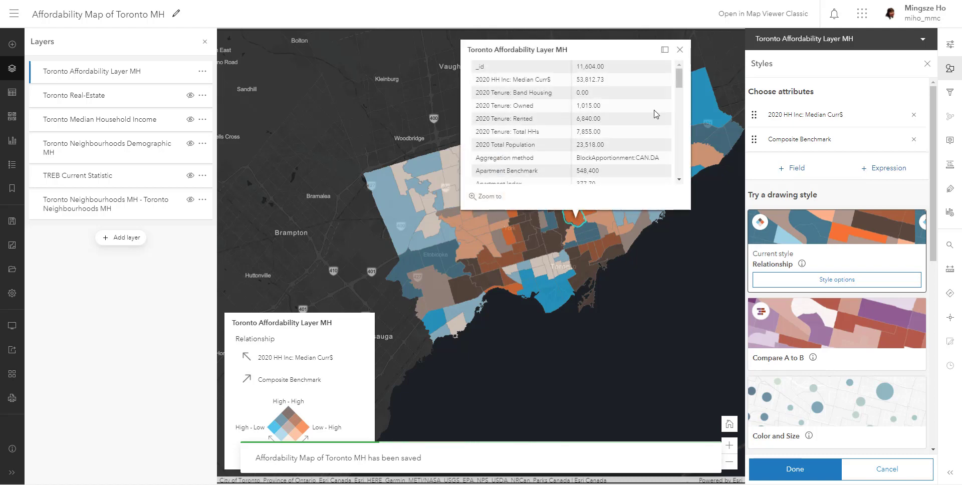
left_click_drag(679, 83, 680, 112)
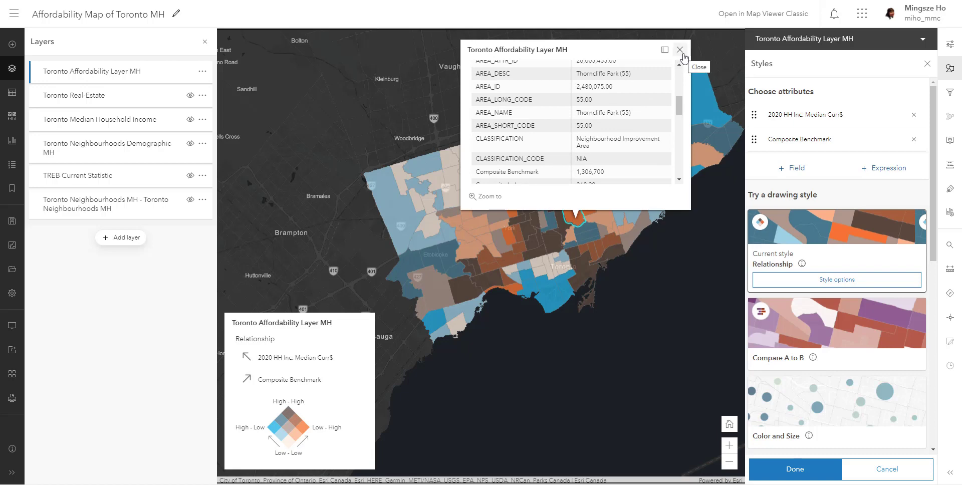
left_click(680, 49)
scroll(601, 210, "up", 4)
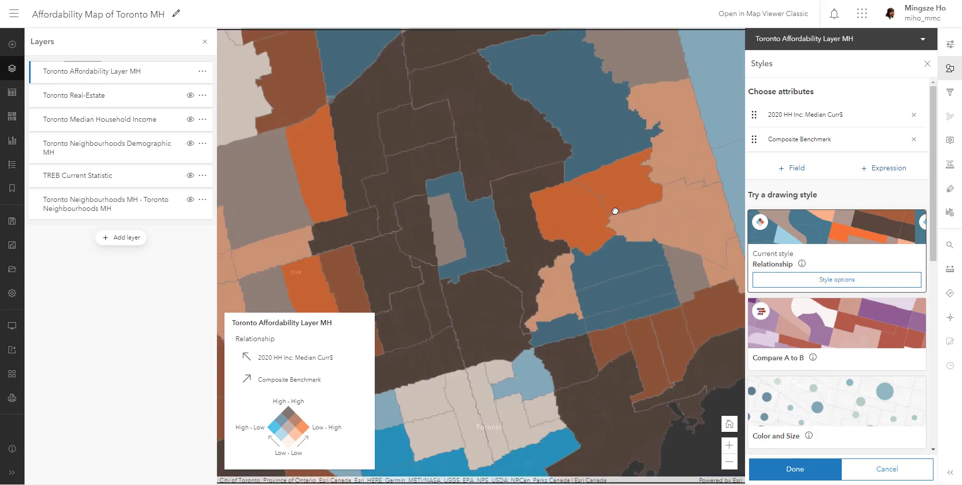